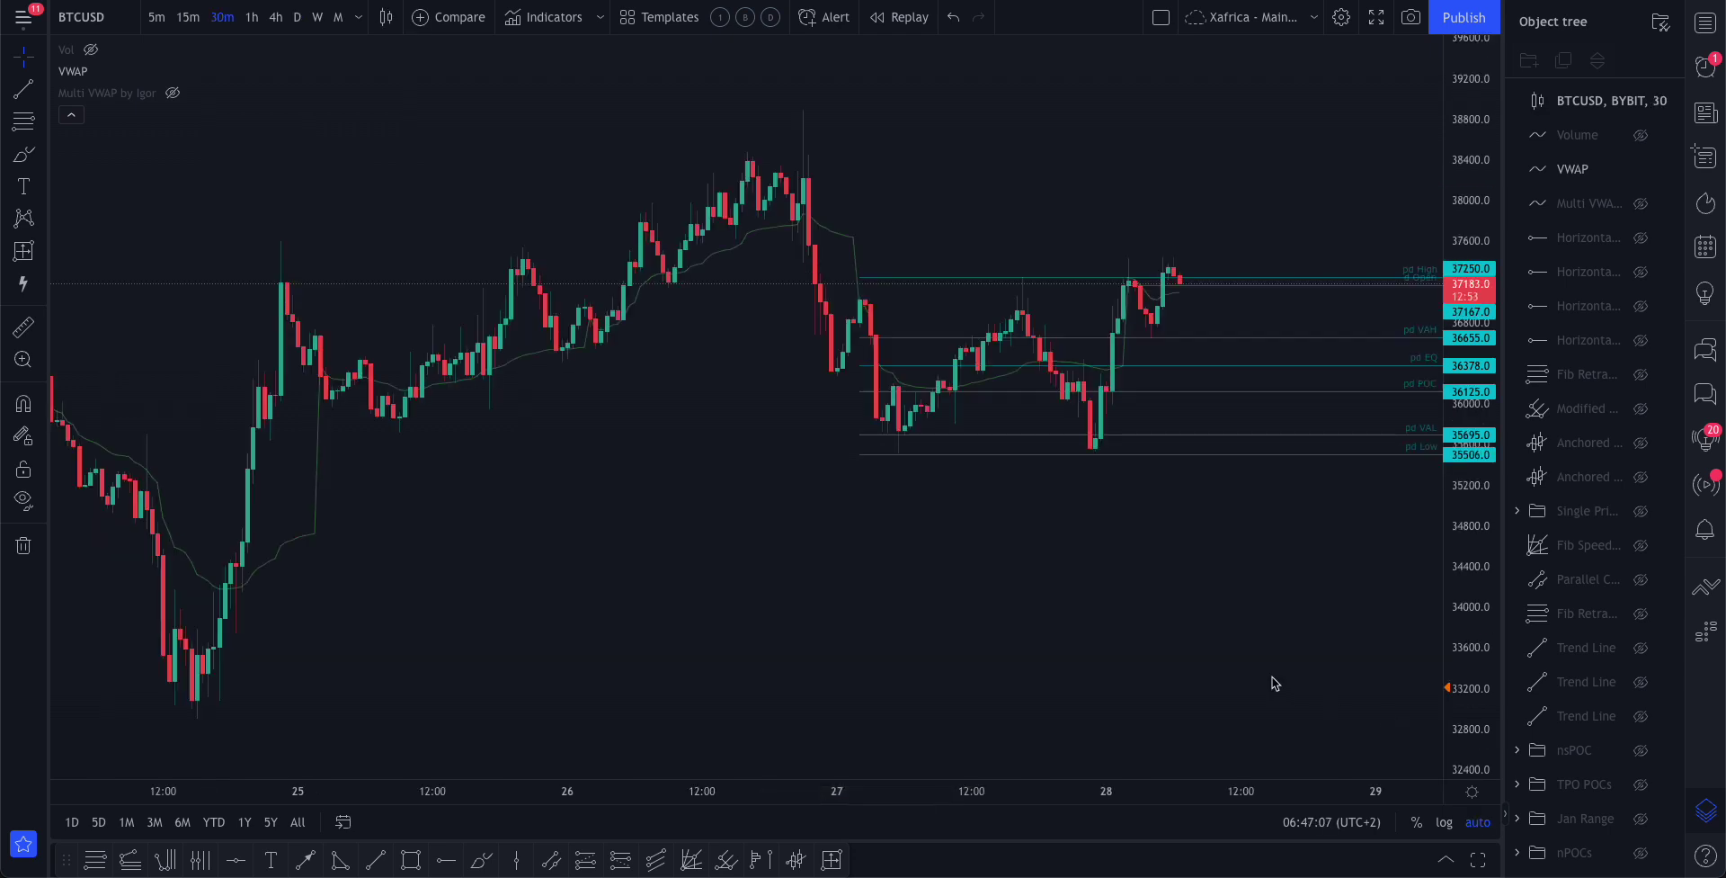
Zoom the BTCUSD chart out to span most of January with all level drawings visible
{"action": "scroll", "coordinate": [1213, 537], "scroll_direction": "up", "scroll_amount": 3}
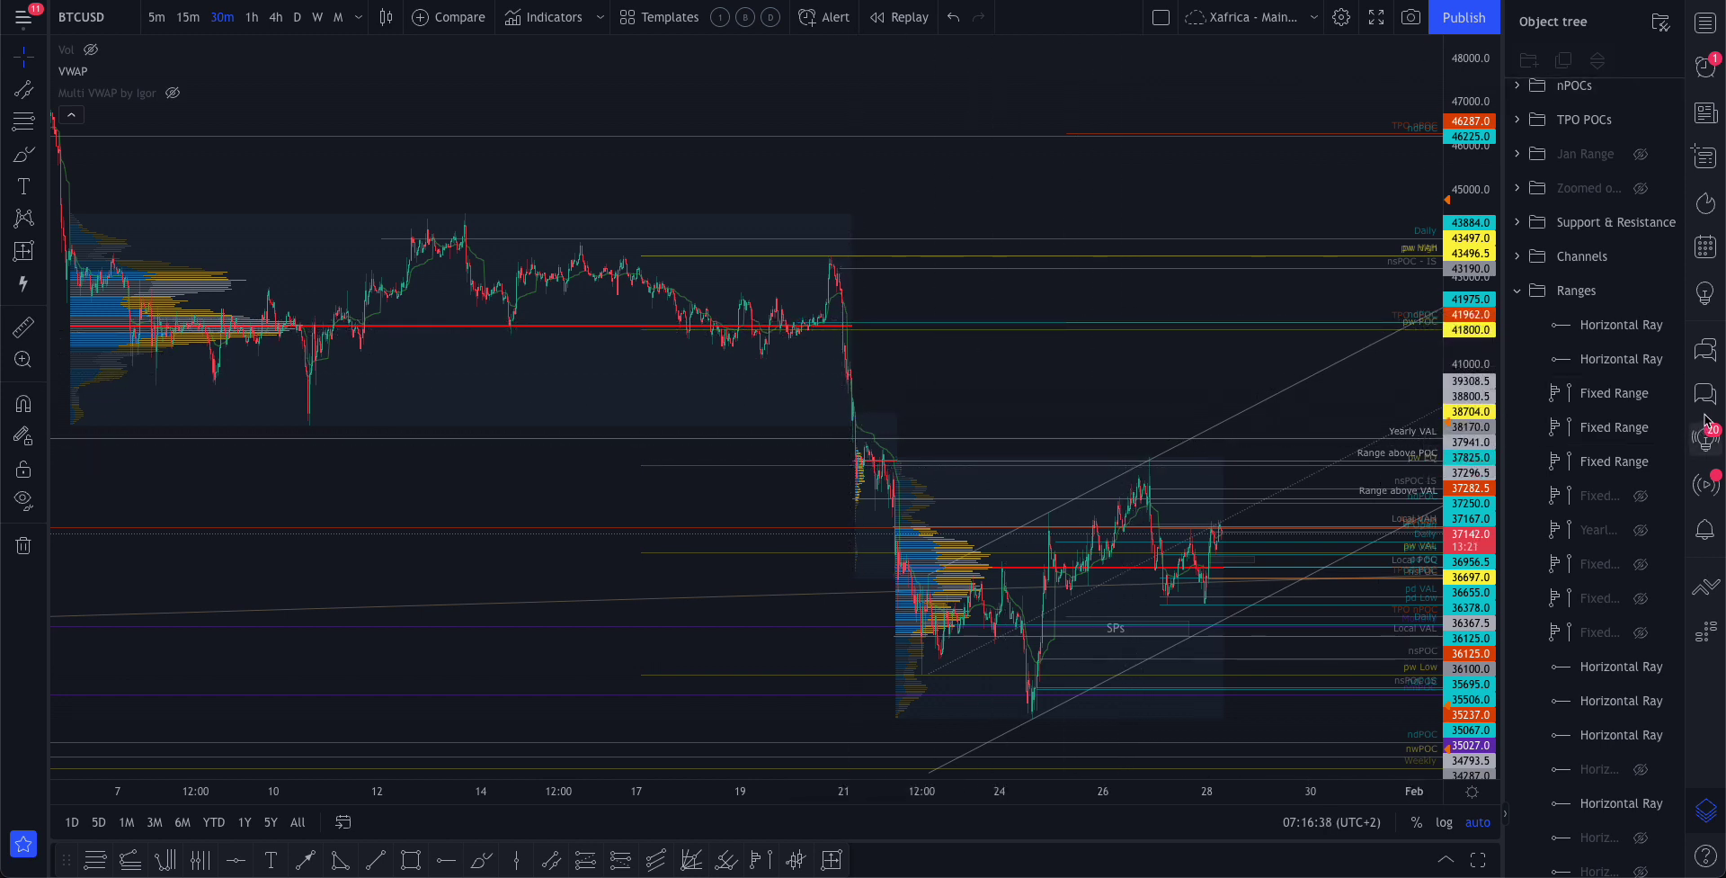
Hide the large fixed-range volume profile among the Ranges group's profiles
{"action": "left_click", "coordinate": [1642, 394]}
{"action": "left_click", "coordinate": [1642, 394]}
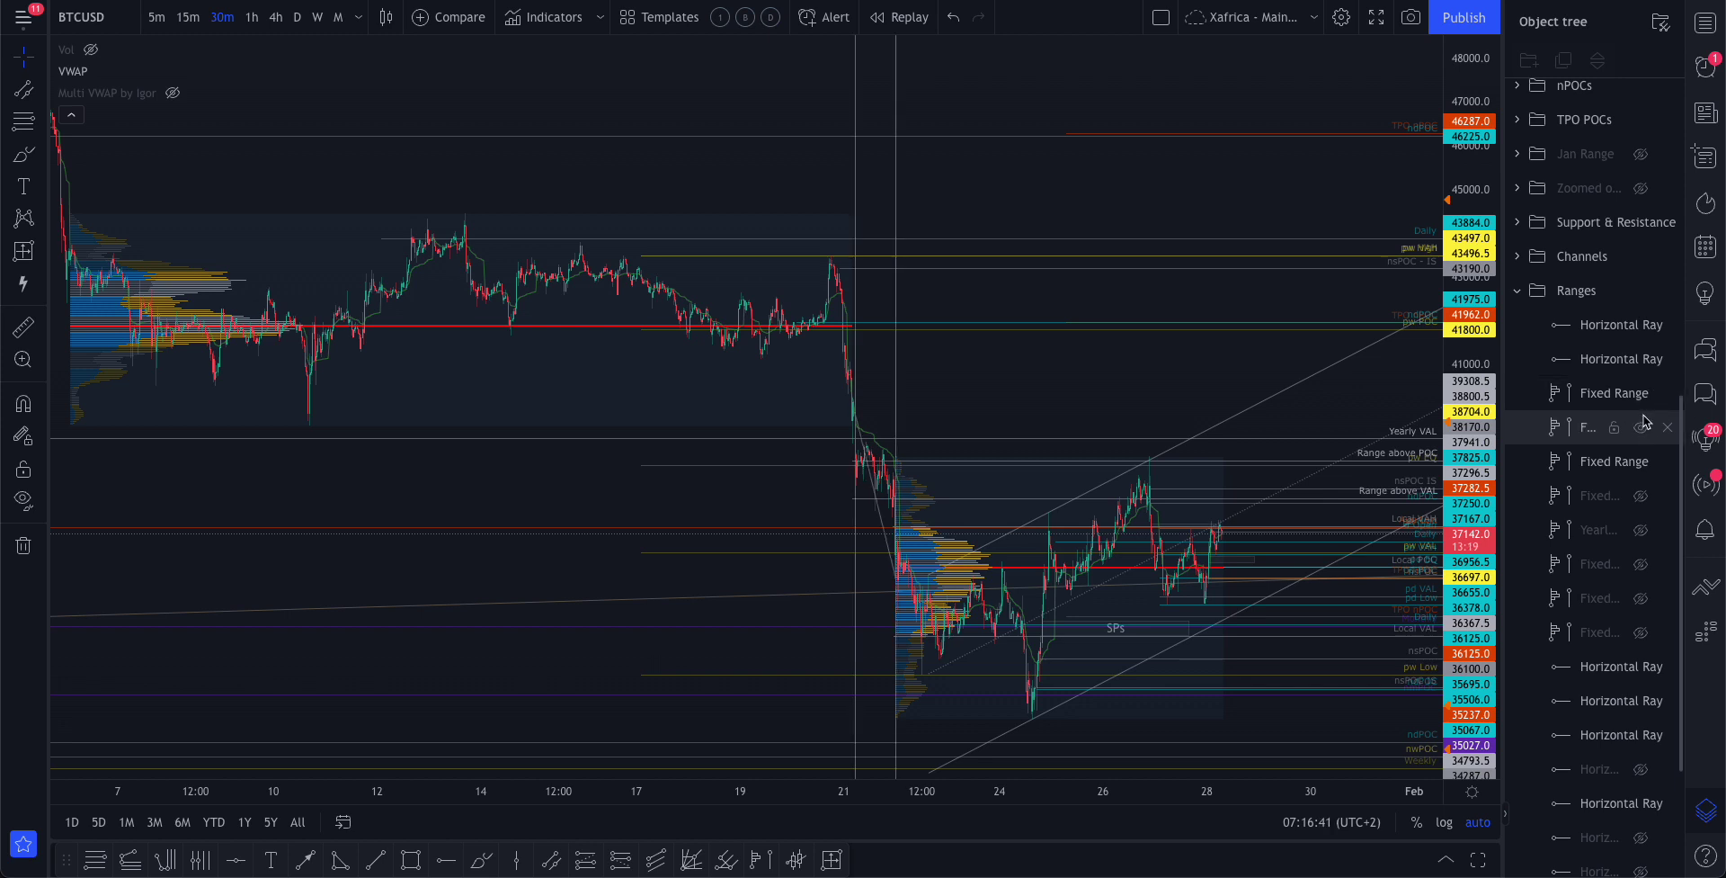
{"action": "left_click", "coordinate": [1642, 428]}
{"action": "left_click", "coordinate": [1642, 428]}
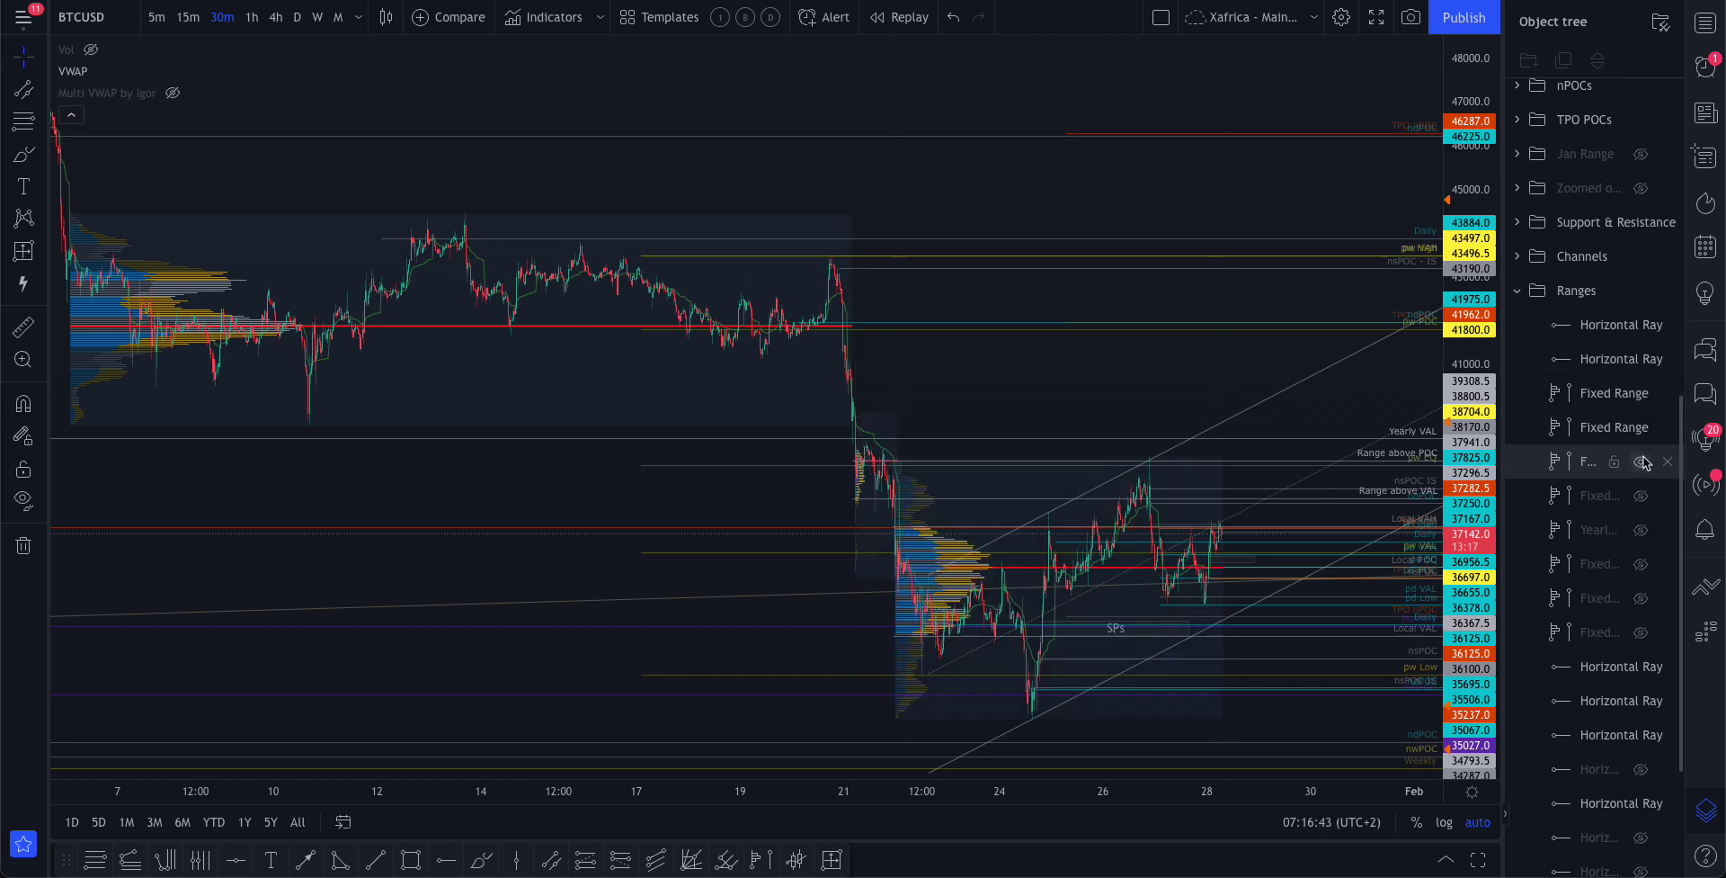
{"action": "left_click", "coordinate": [1642, 462]}
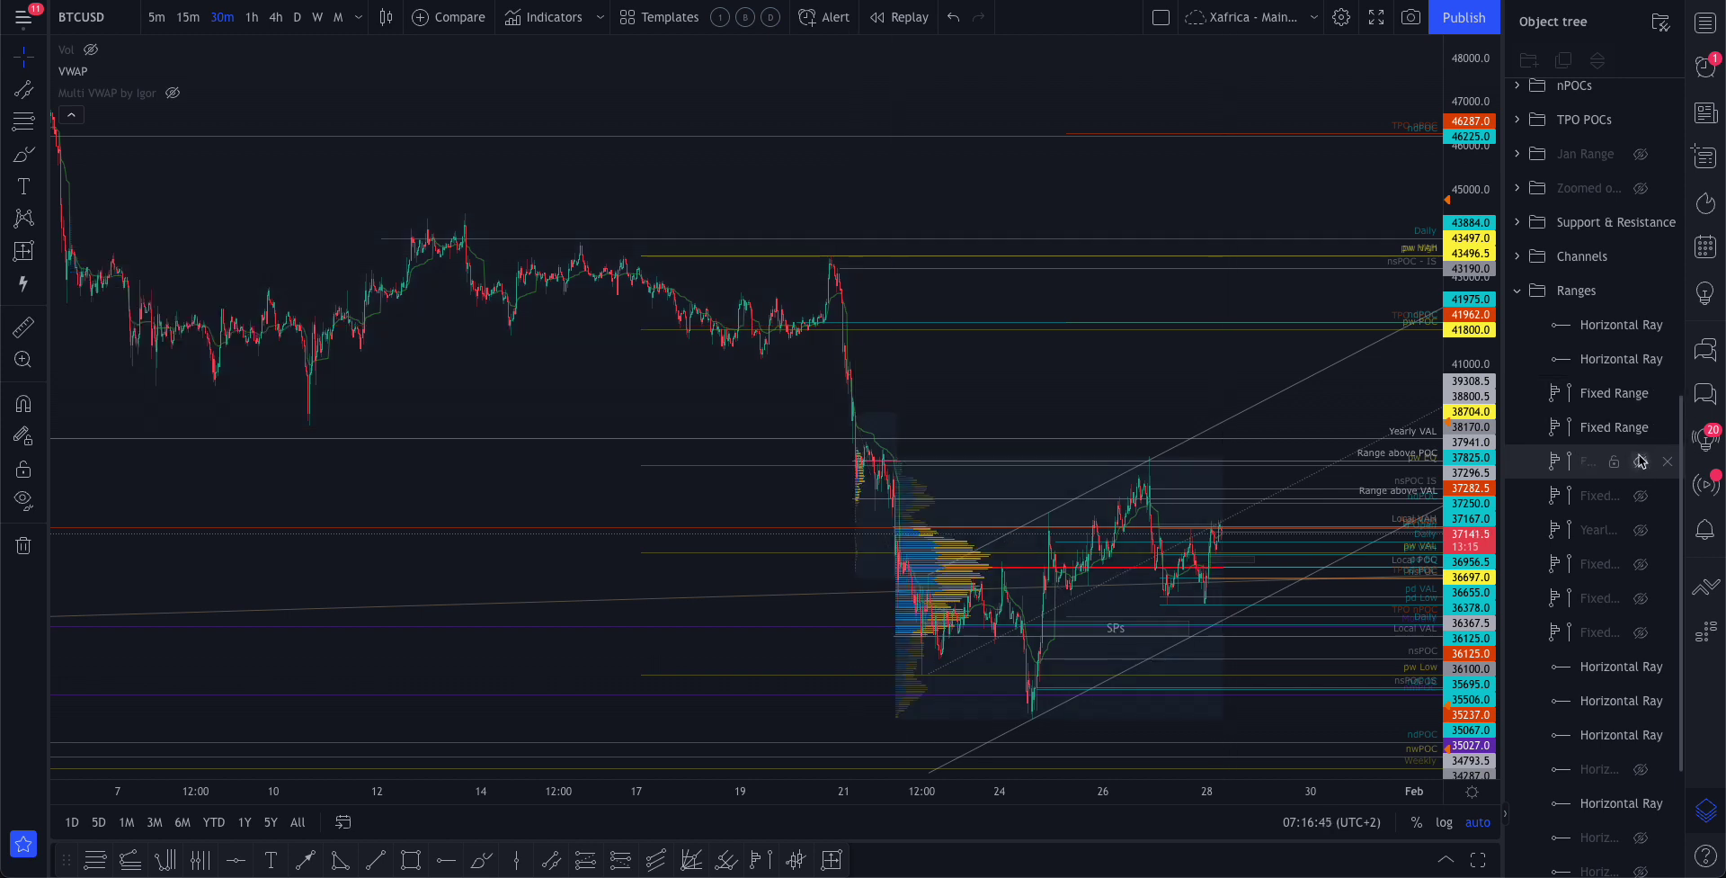
{"action": "left_click", "coordinate": [1642, 428]}
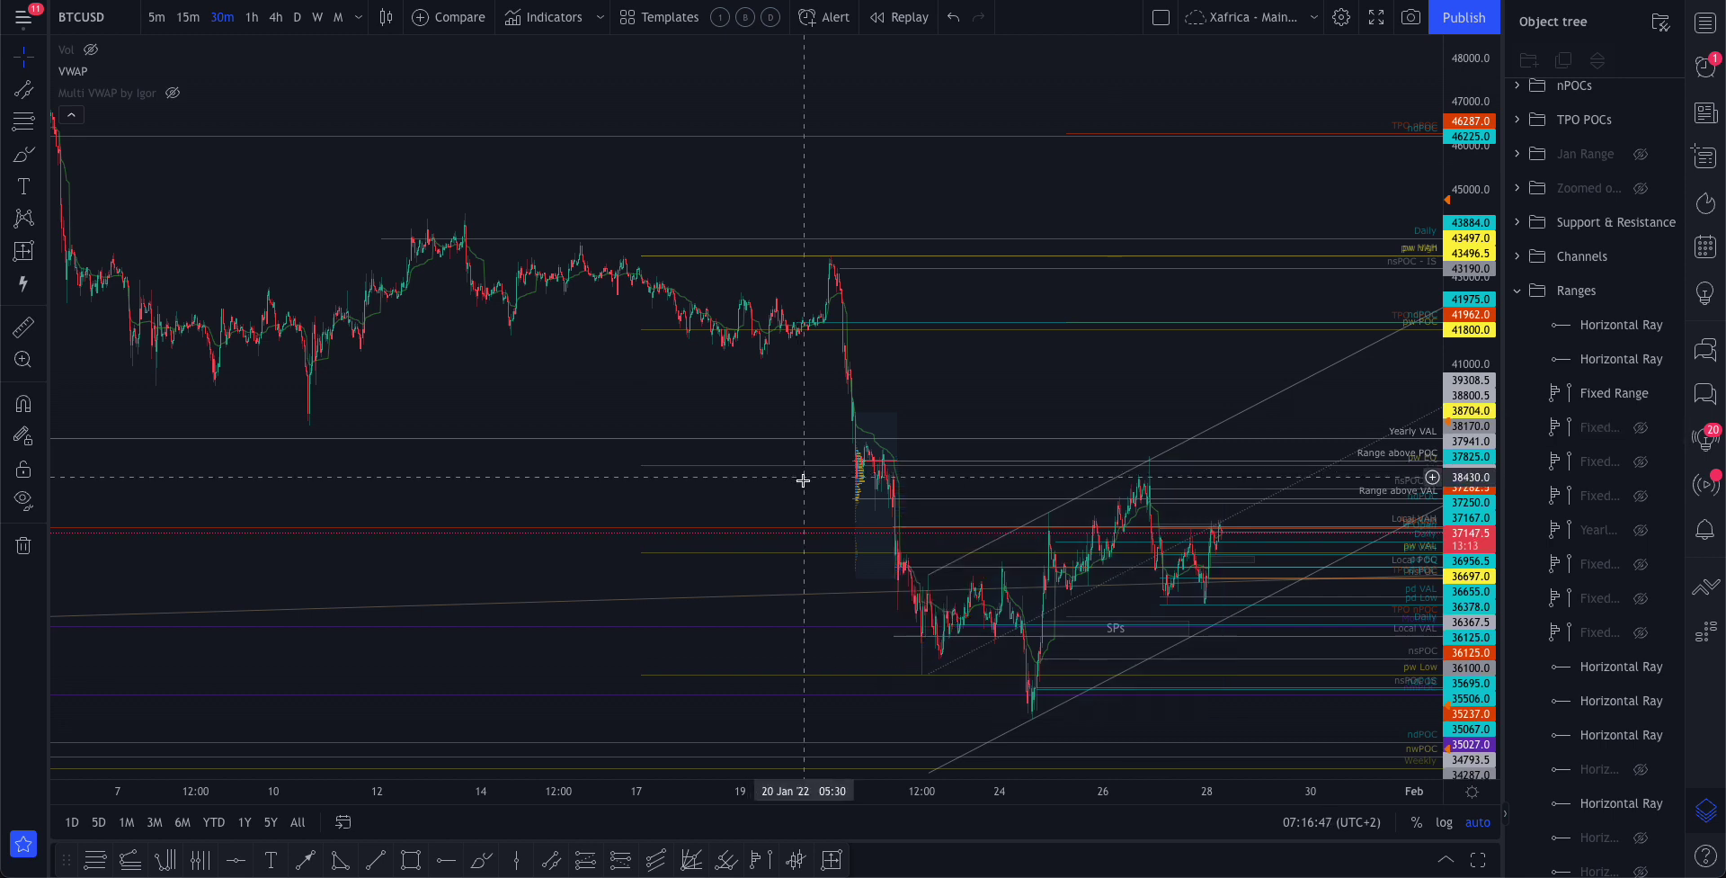
Select the horizontal ray level and recheck which fixed-range profile stays shown
{"action": "left_click", "coordinate": [909, 466]}
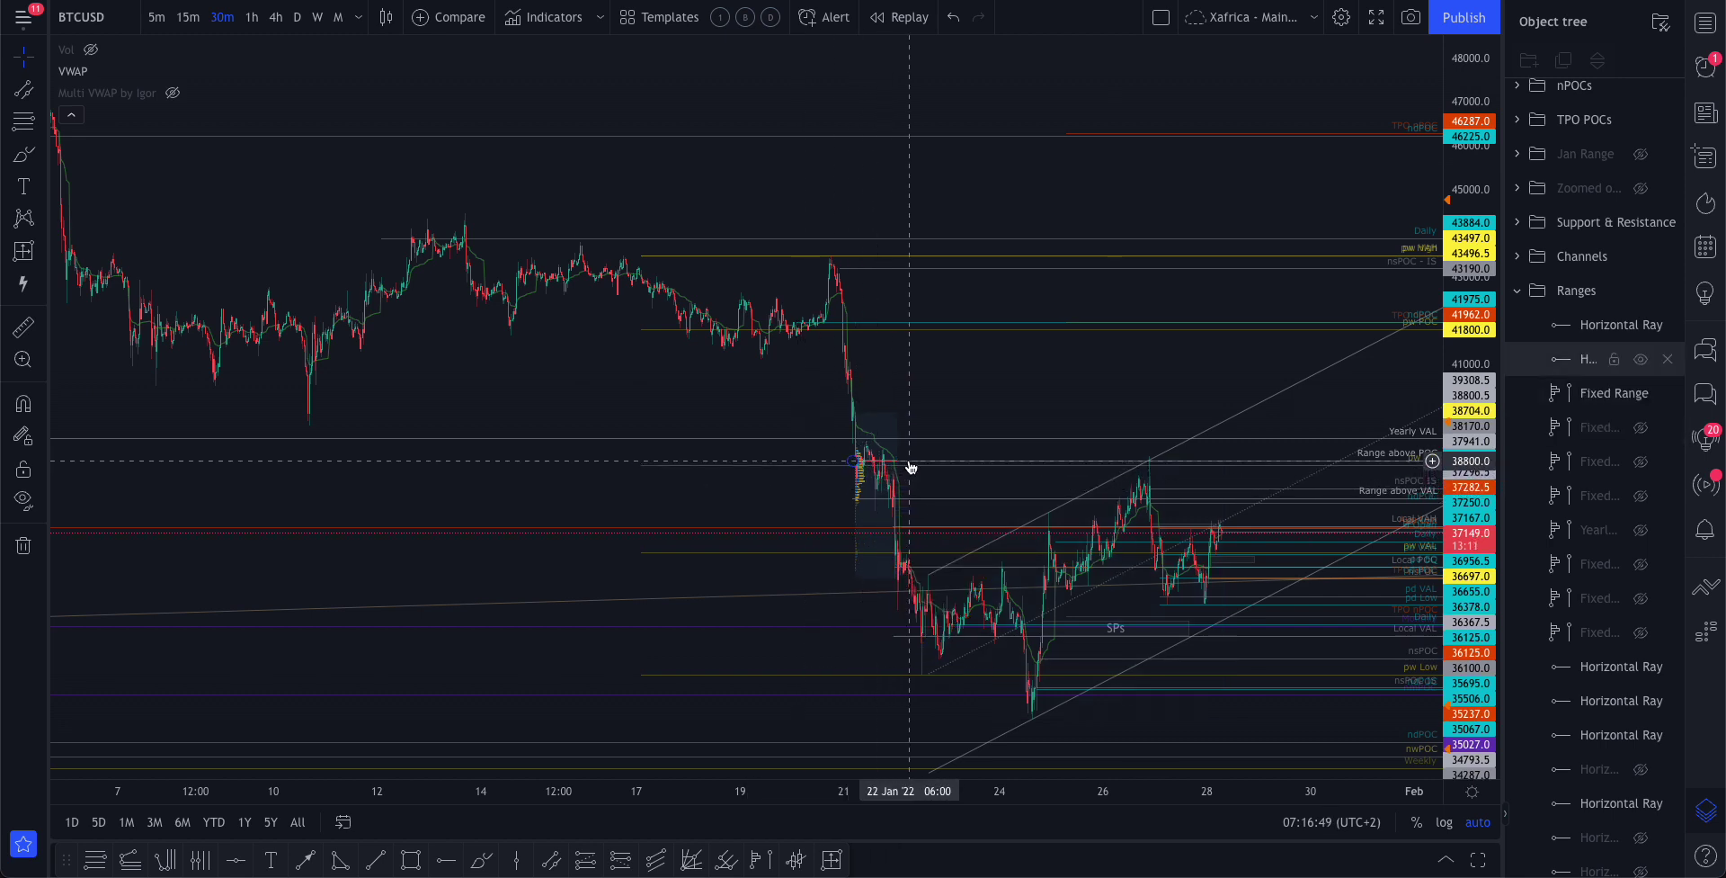
{"action": "scroll", "coordinate": [910, 466], "scroll_direction": "up", "scroll_amount": 3}
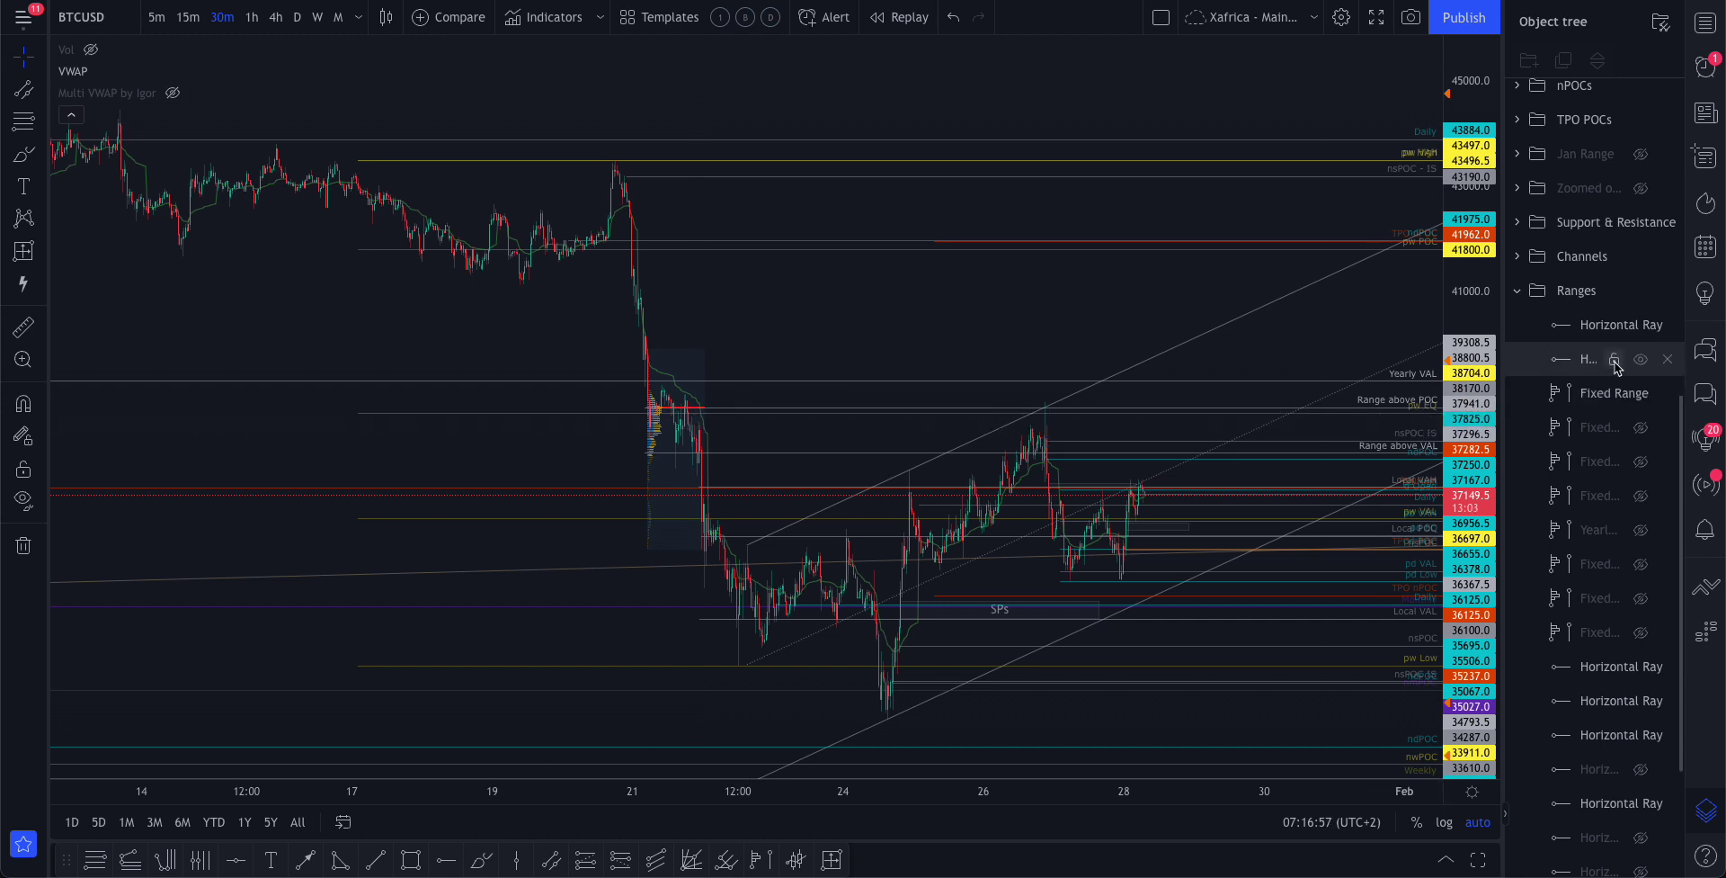
{"action": "mouse_move", "coordinate": [1642, 398]}
{"action": "left_click", "coordinate": [1641, 394]}
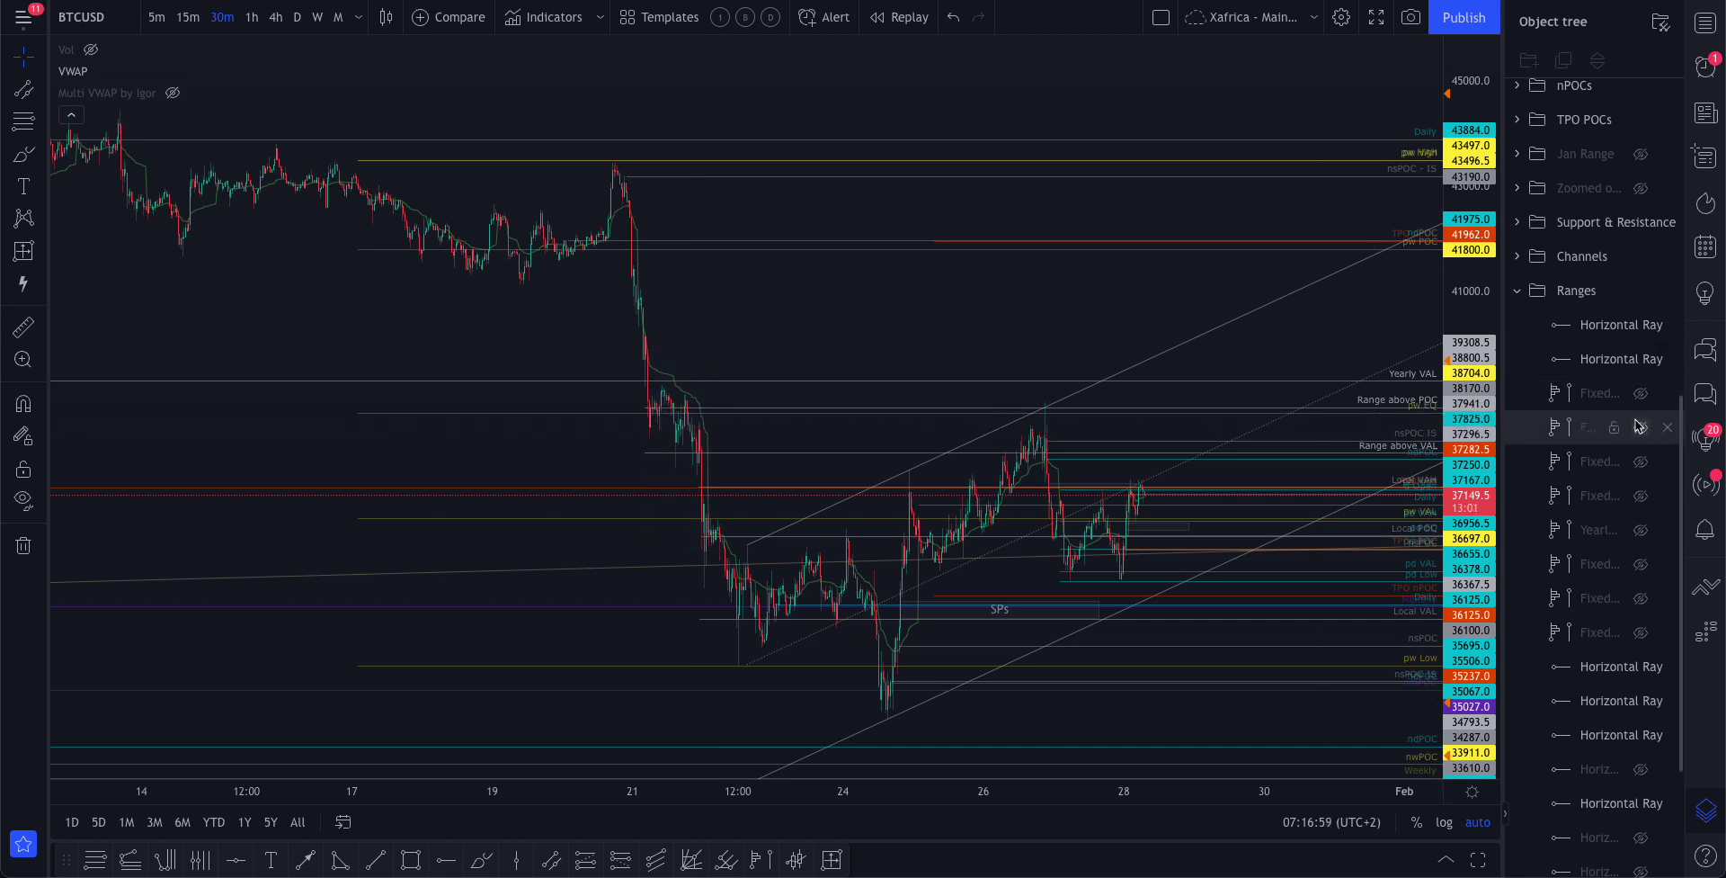
{"action": "left_click", "coordinate": [1640, 428]}
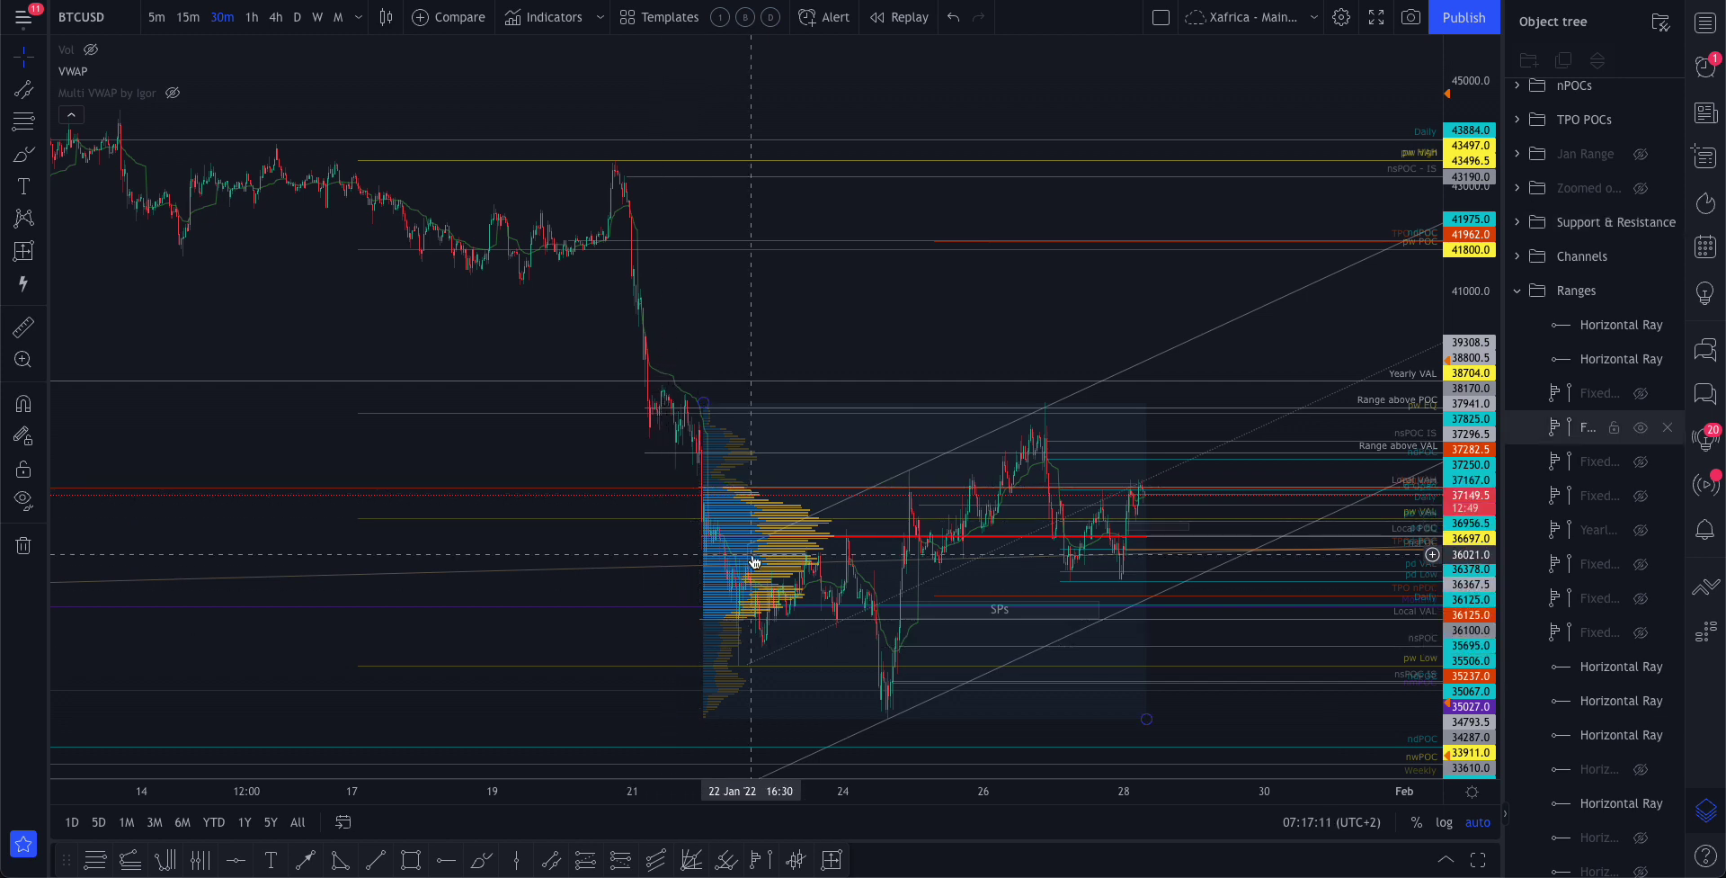
Select the SPs rectangle, hide the remaining fixed-range profile, and collapse the Ranges group
{"action": "left_click", "coordinate": [962, 615]}
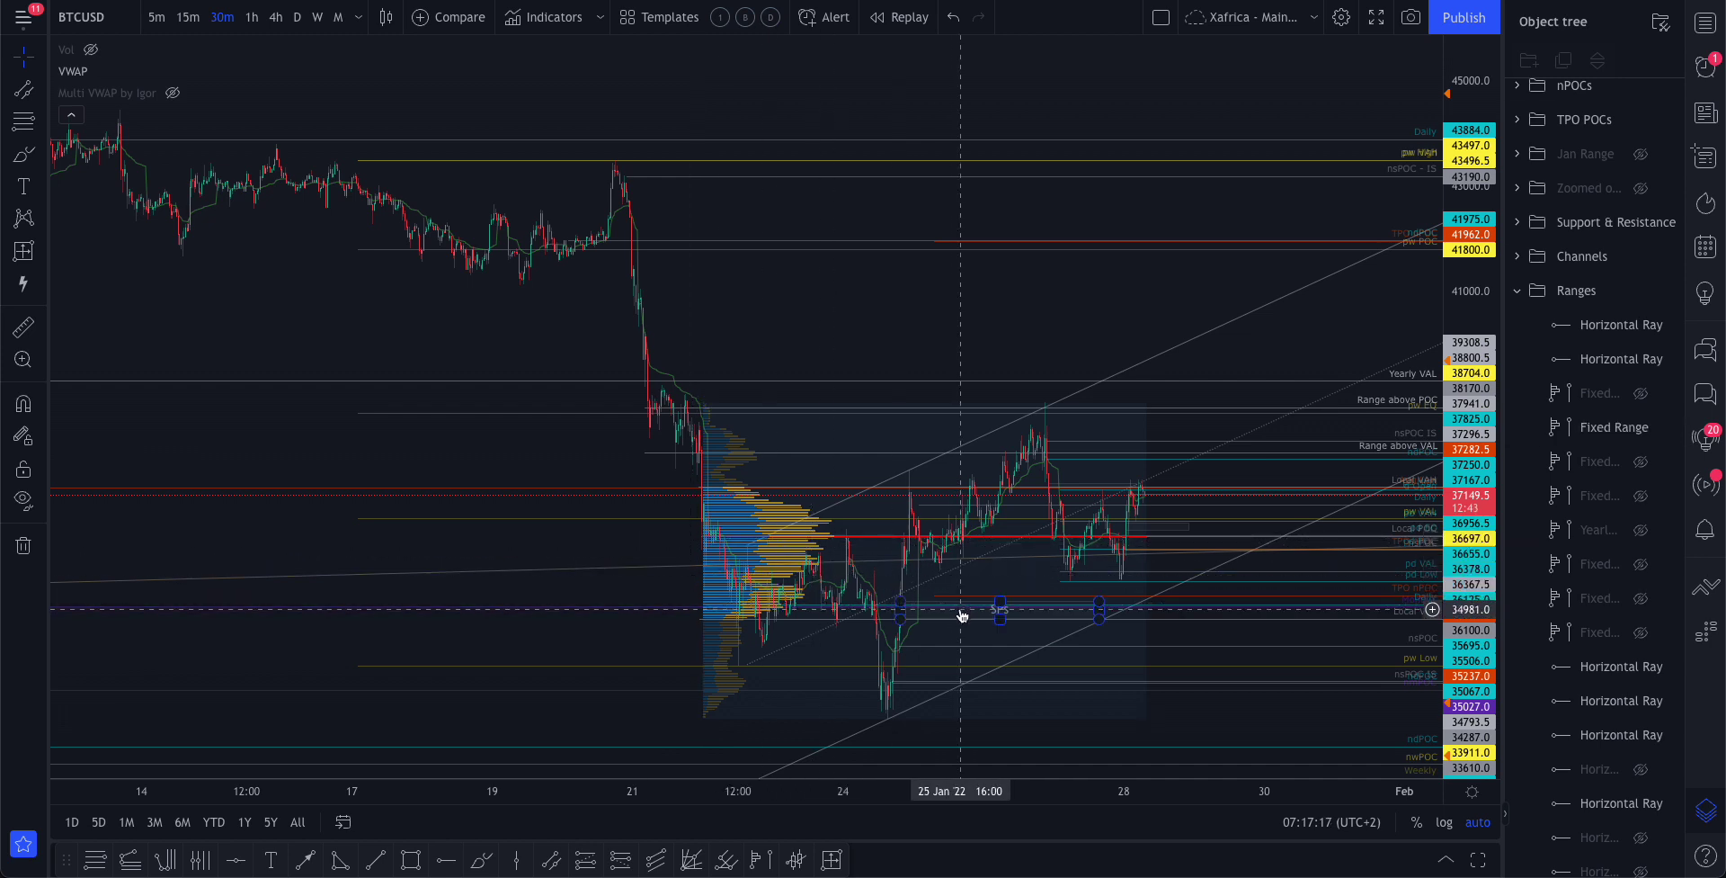
{"action": "scroll", "coordinate": [989, 611], "scroll_direction": "up", "scroll_amount": 3}
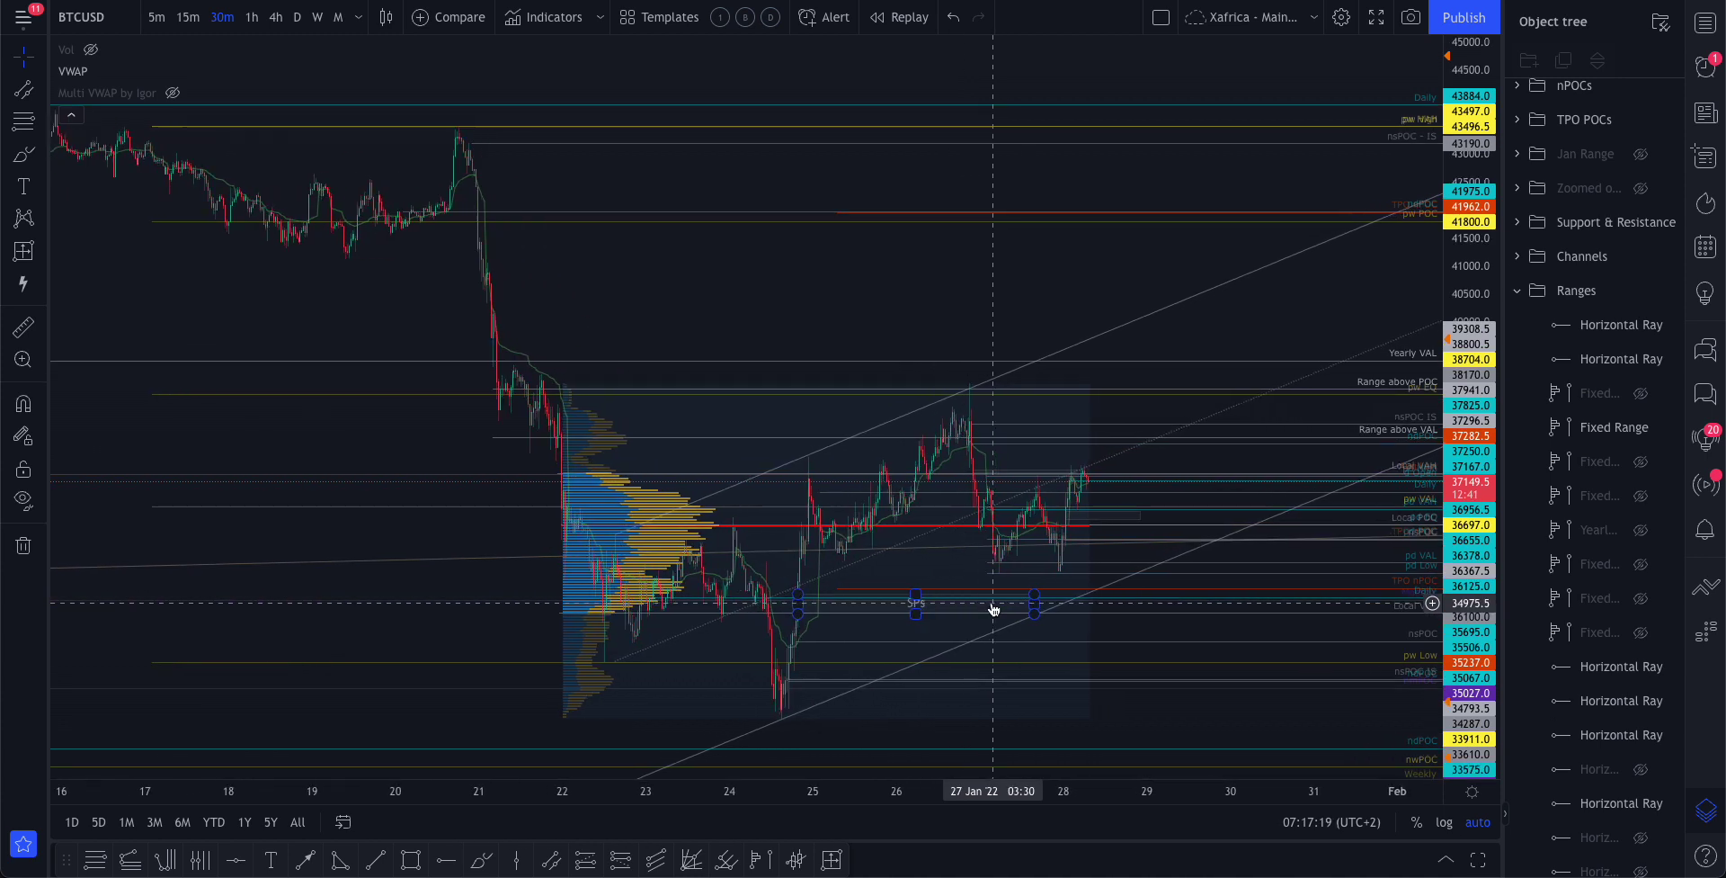
{"action": "mouse_move", "coordinate": [1638, 431]}
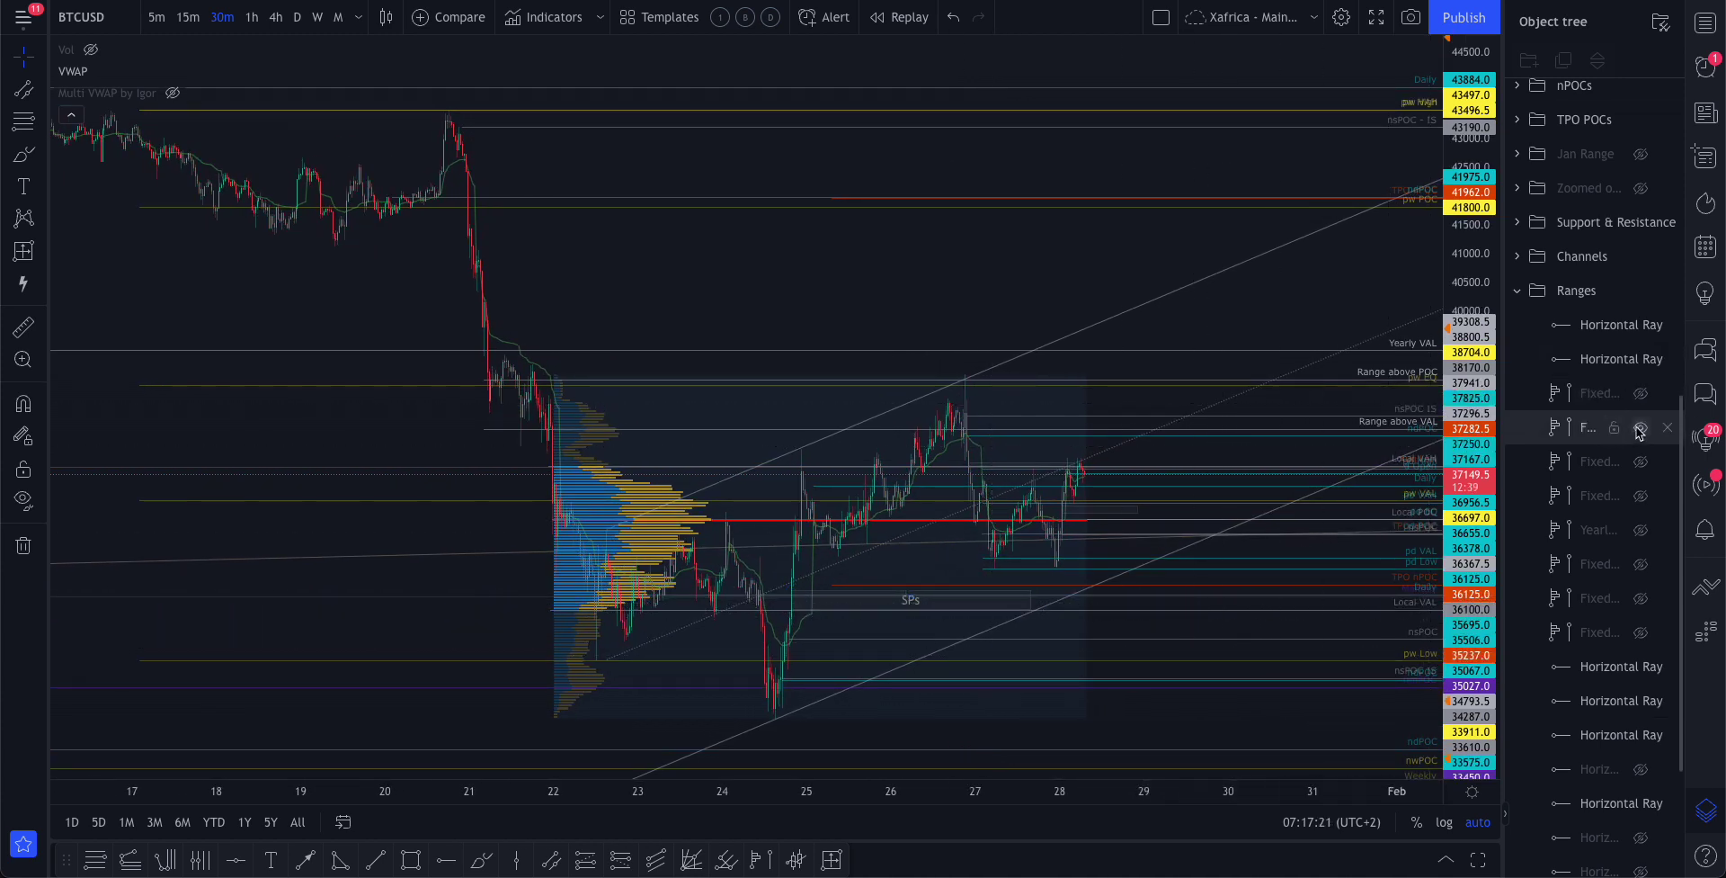
{"action": "left_click", "coordinate": [1641, 429]}
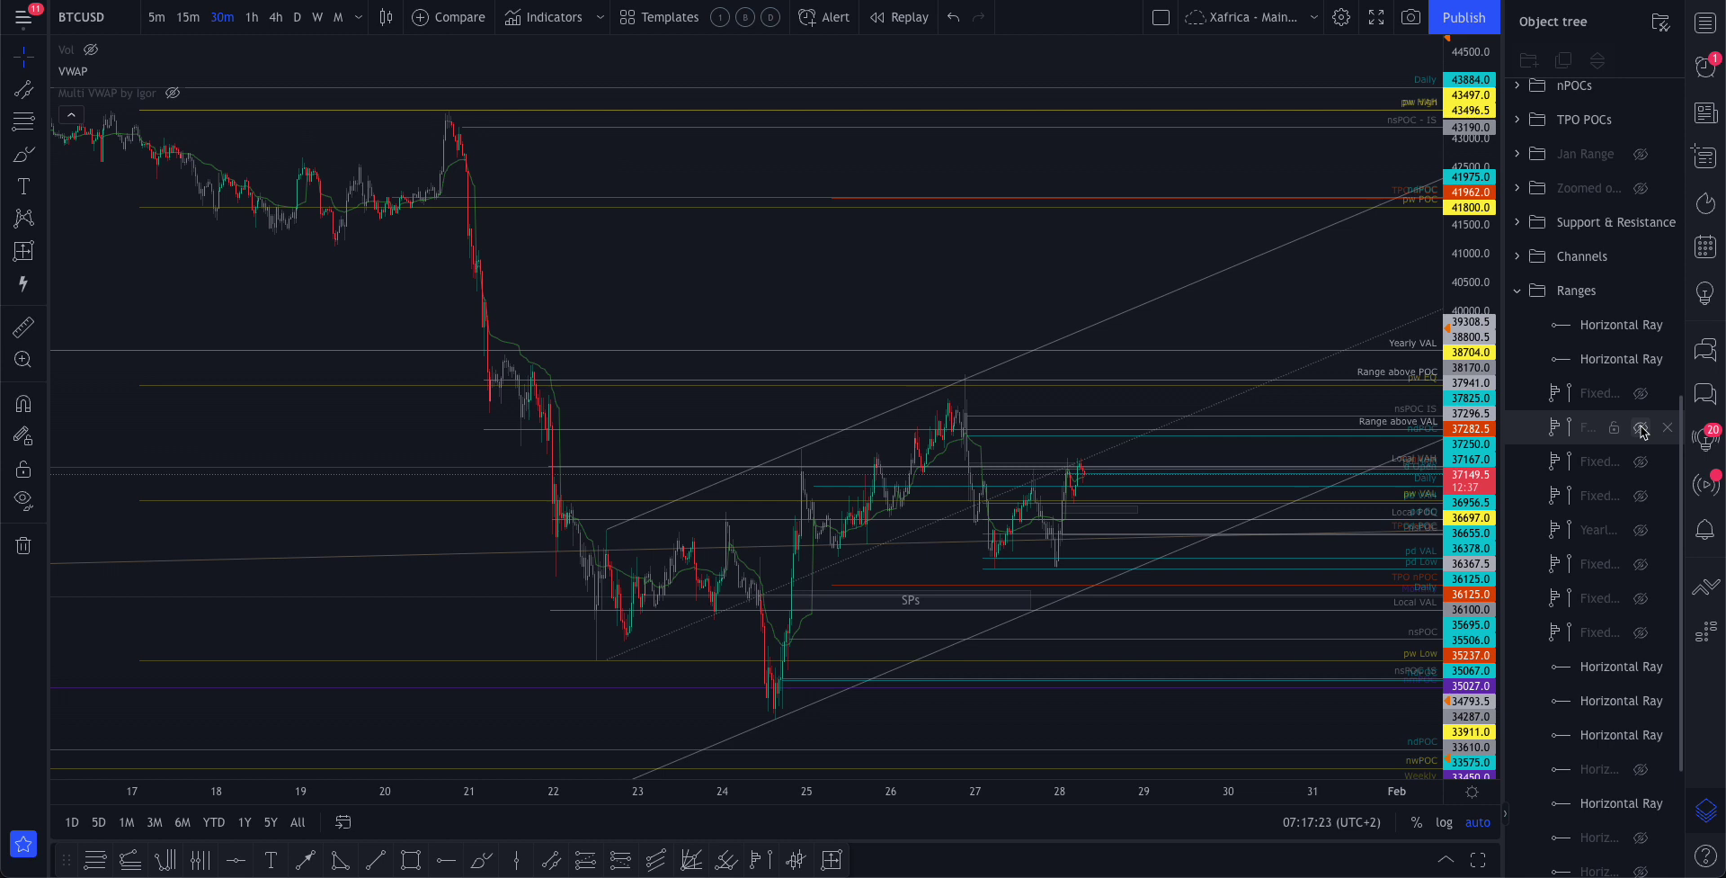
{"action": "left_click", "coordinate": [1519, 290]}
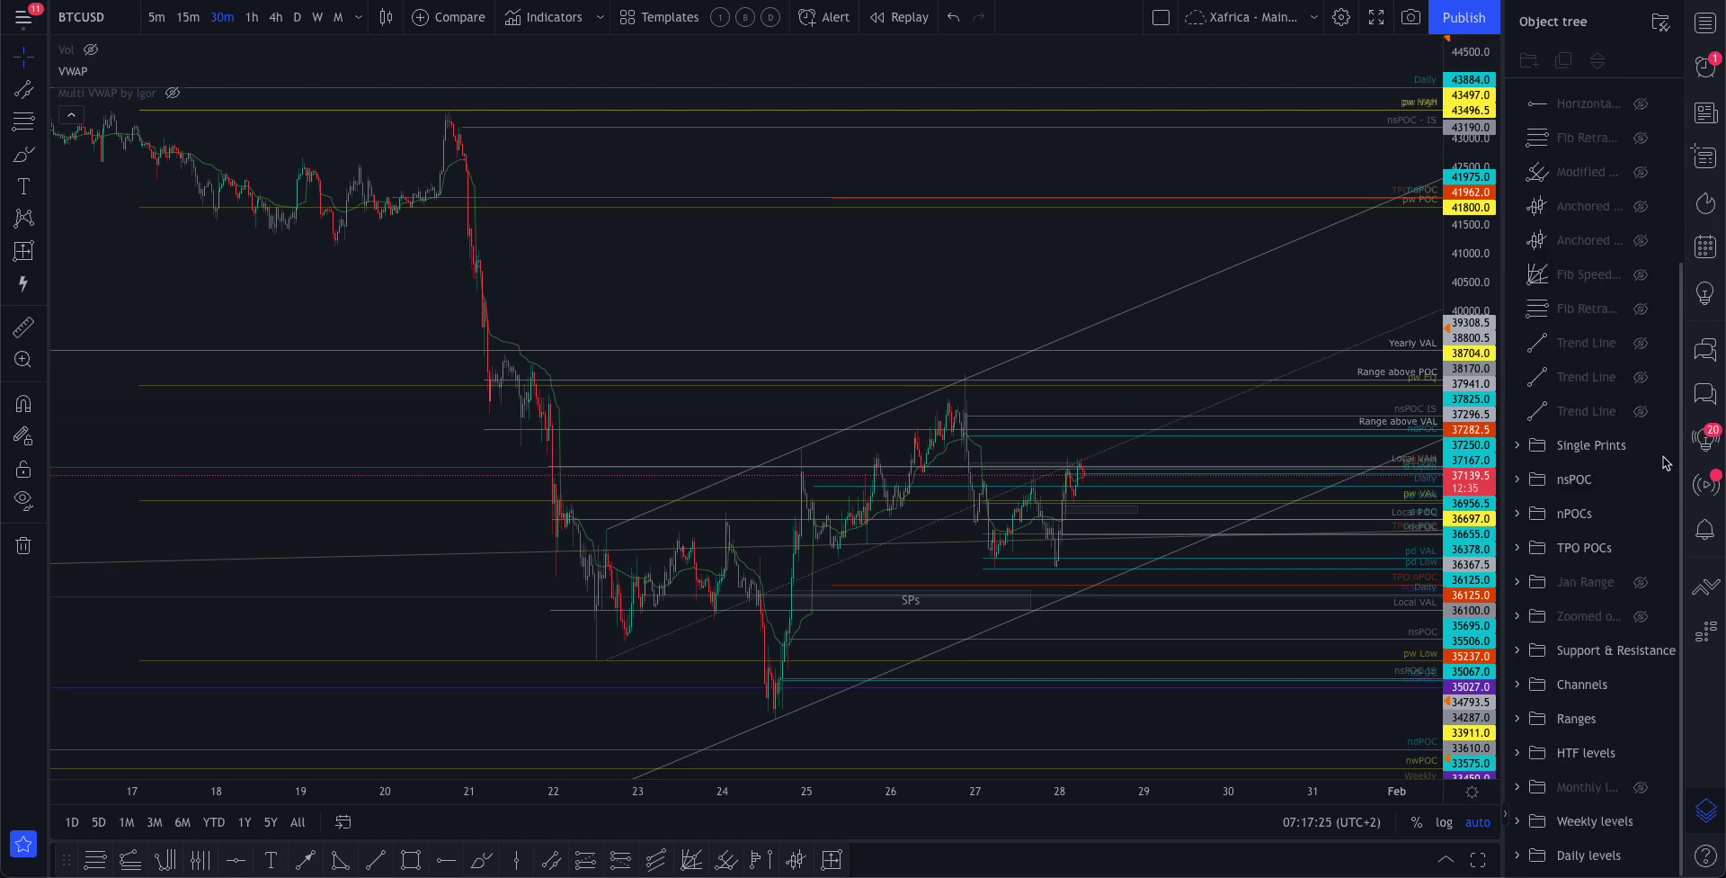
Hide the Channels folder's diagonal lines, then zoom in on the remaining levels and VWAP
{"action": "scroll", "coordinate": [930, 725], "scroll_direction": "up", "scroll_amount": 3}
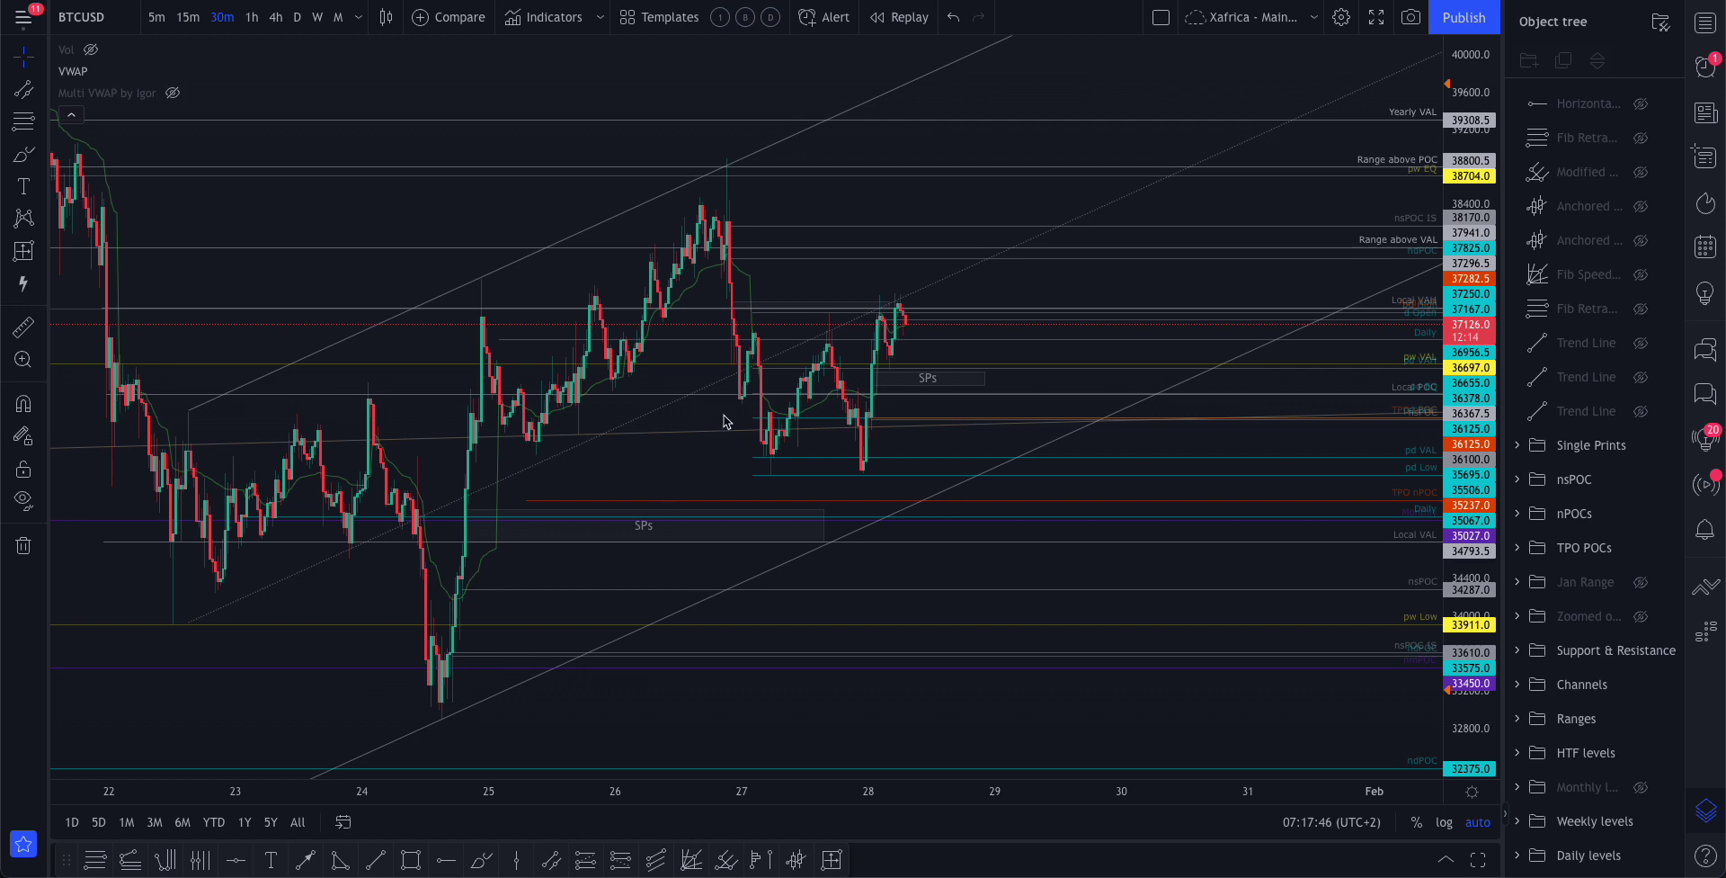
{"action": "scroll", "coordinate": [1529, 481], "scroll_direction": "up", "scroll_amount": 3}
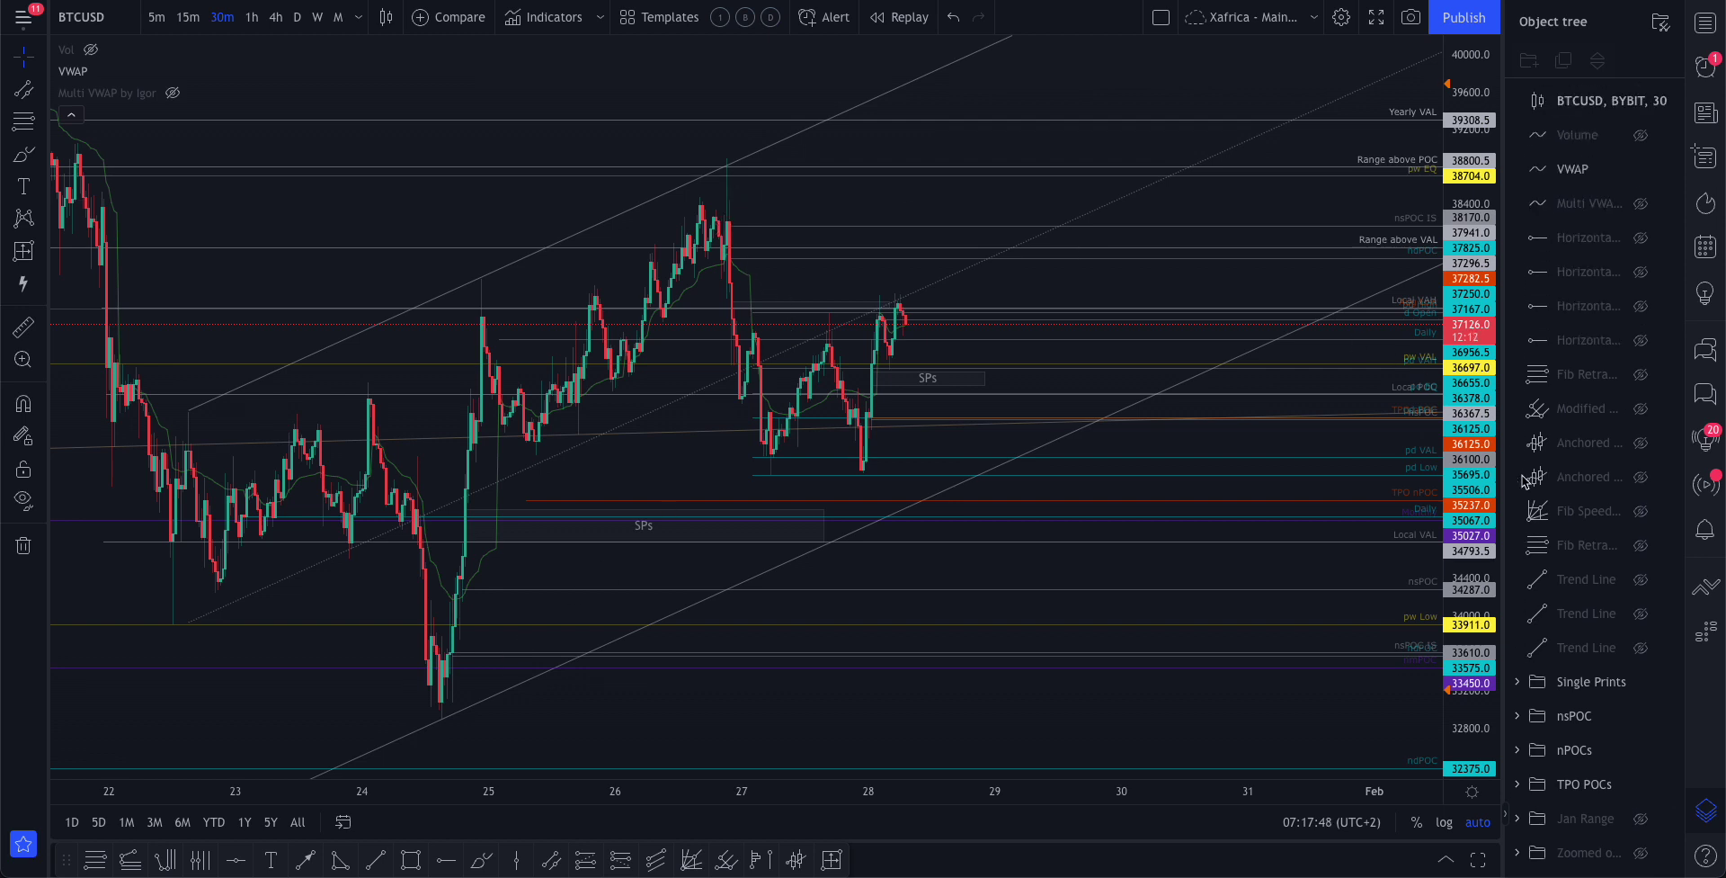
{"action": "scroll", "coordinate": [1529, 481], "scroll_direction": "down", "scroll_amount": 3}
{"action": "mouse_move", "coordinate": [1629, 688]}
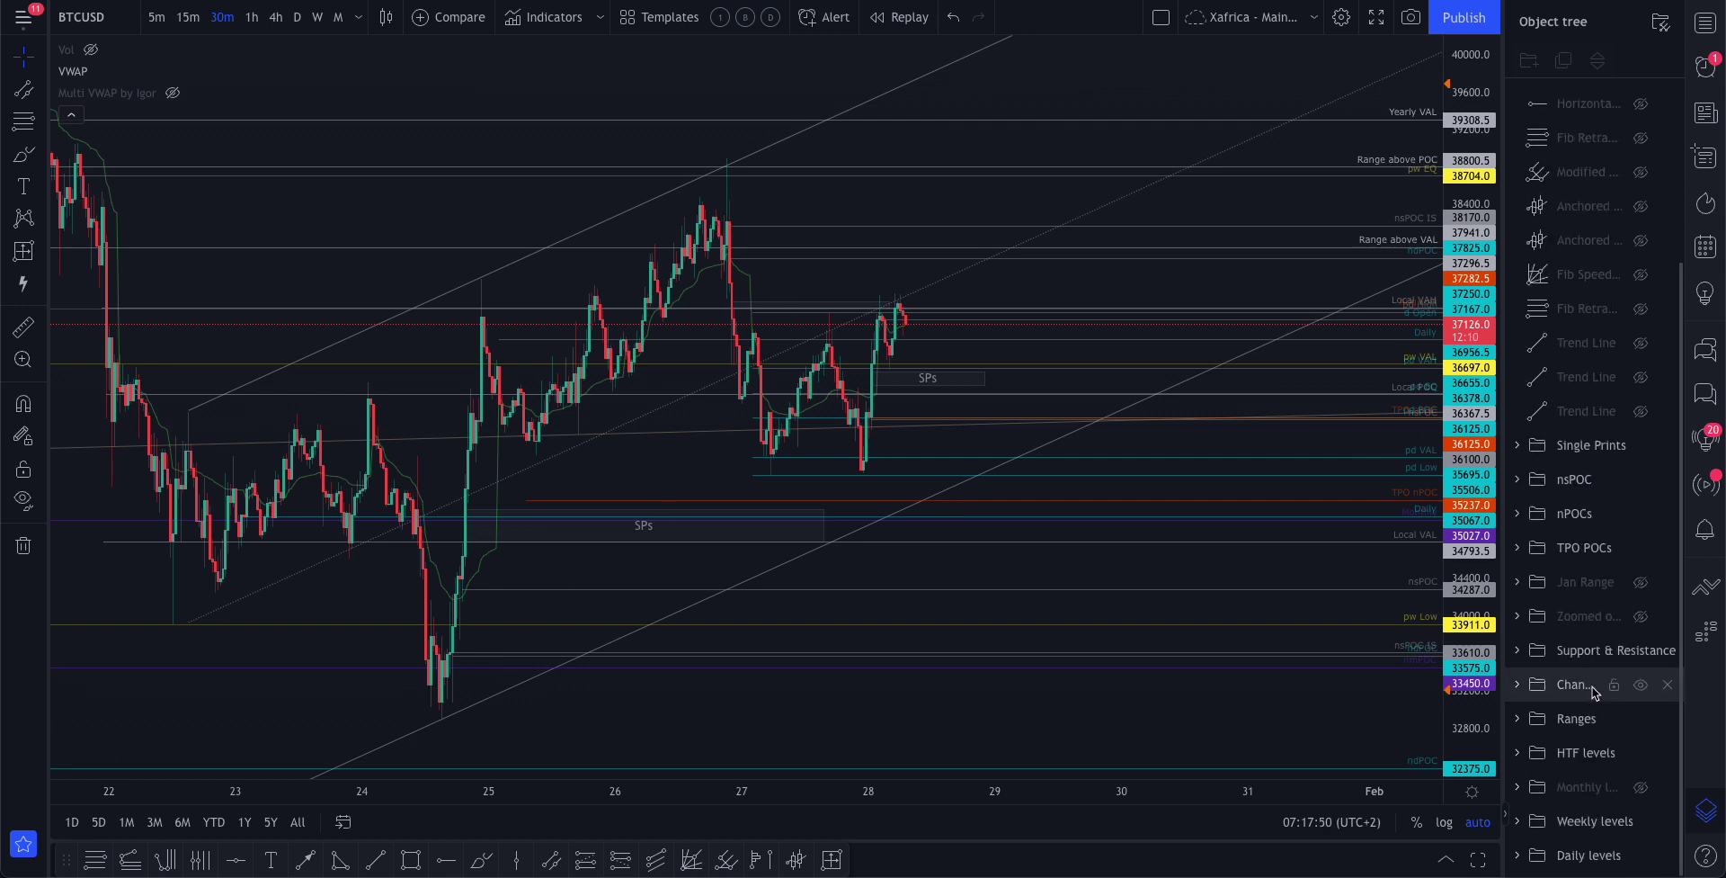
{"action": "left_click", "coordinate": [1639, 686]}
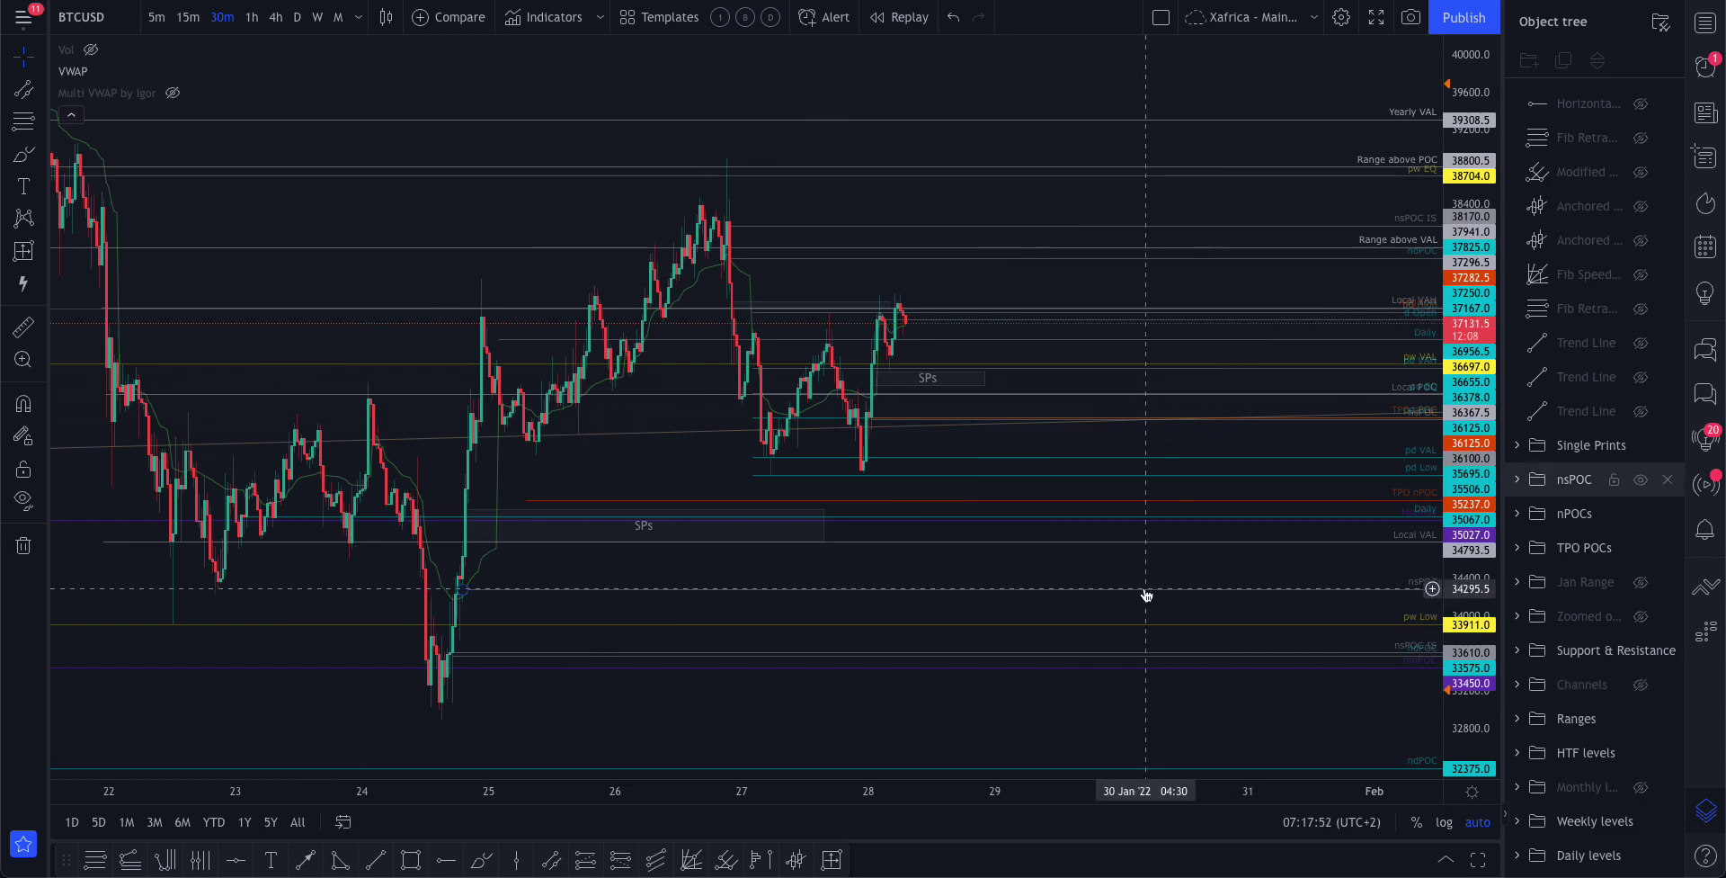
{"action": "scroll", "coordinate": [1144, 589], "scroll_direction": "left", "scroll_amount": 5}
{"action": "scroll", "coordinate": [1145, 589], "scroll_direction": "left", "scroll_amount": 2}
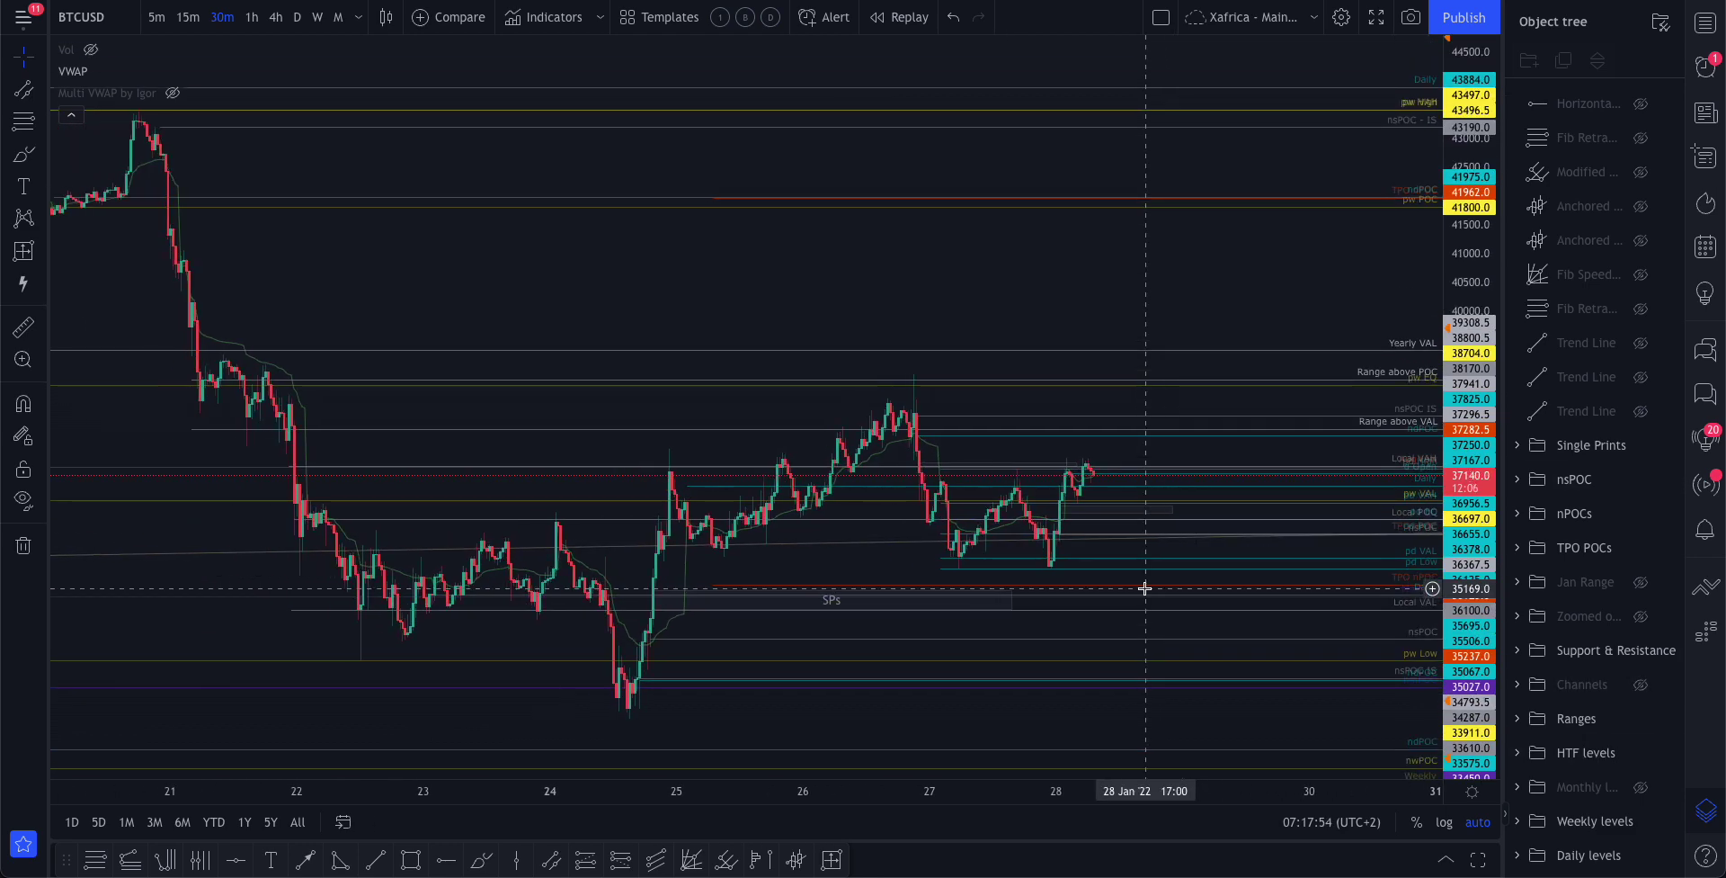
{"action": "mouse_move", "coordinate": [1603, 627]}
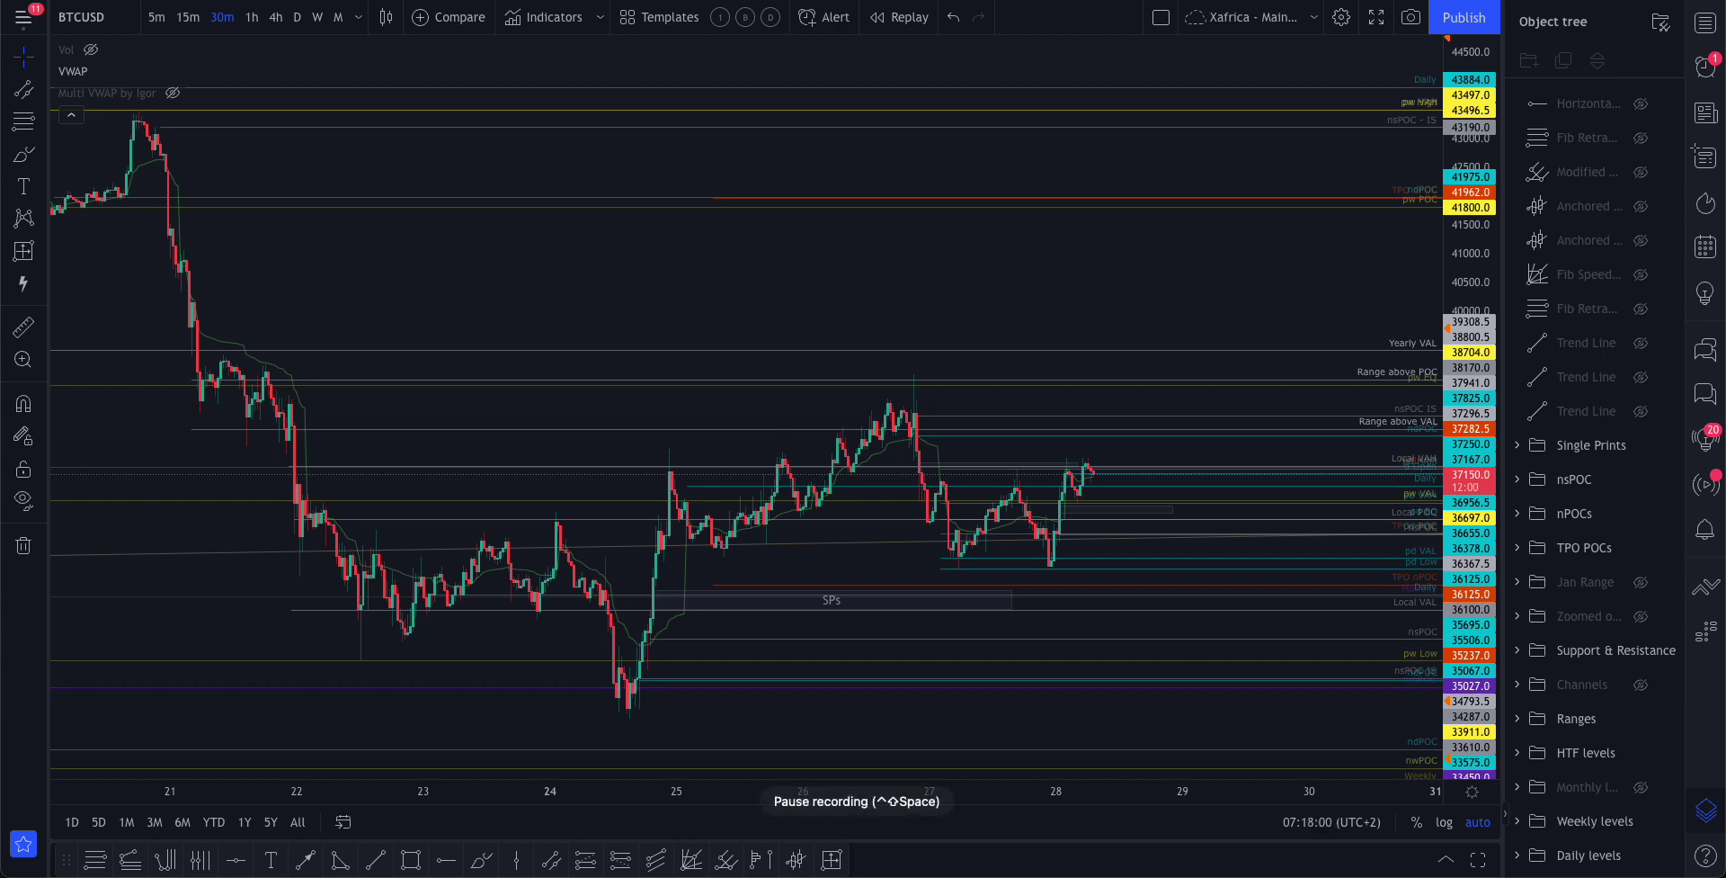
{"action": "scroll", "coordinate": [774, 419], "scroll_direction": "up", "scroll_amount": 3}
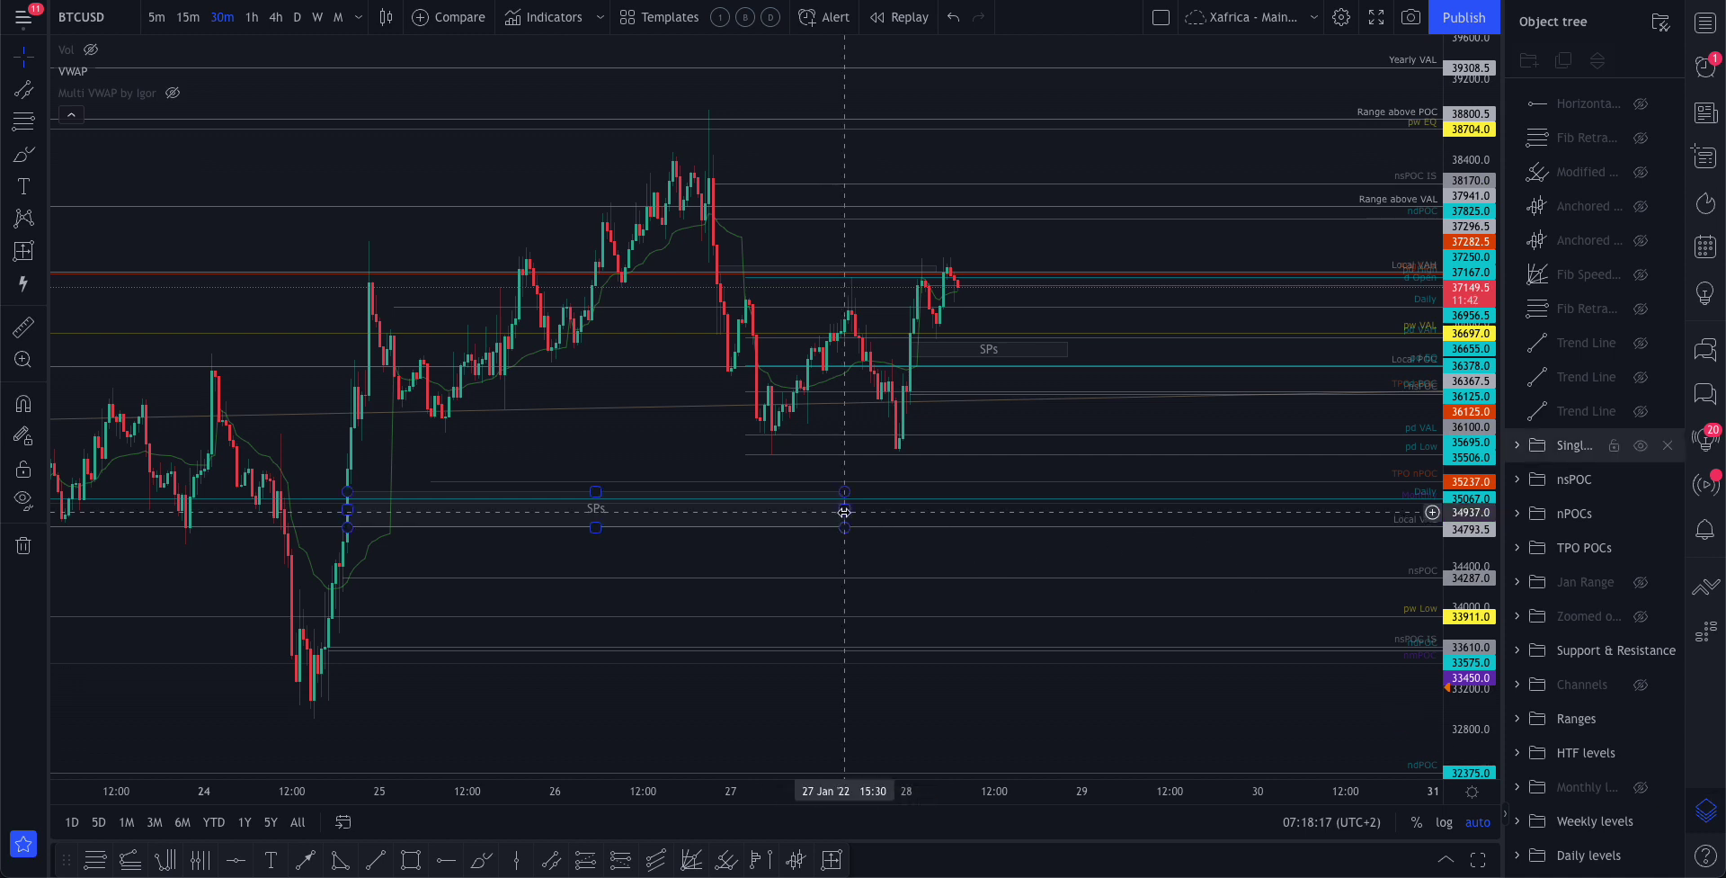
{"action": "left_click", "coordinate": [784, 518]}
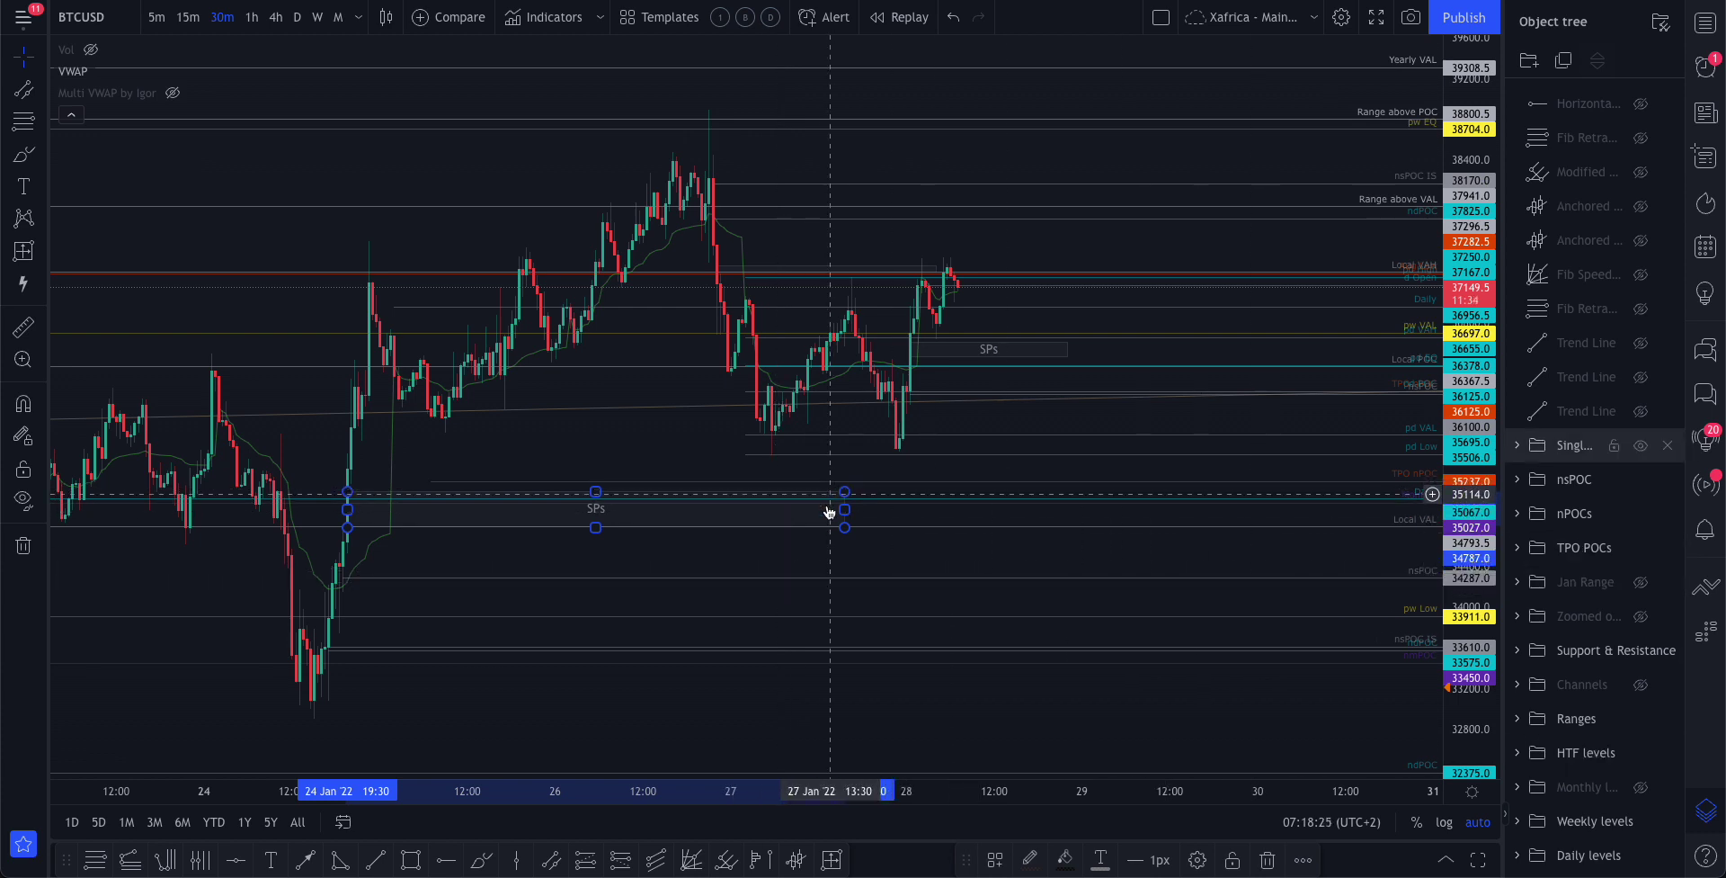
{"action": "left_click", "coordinate": [1067, 350]}
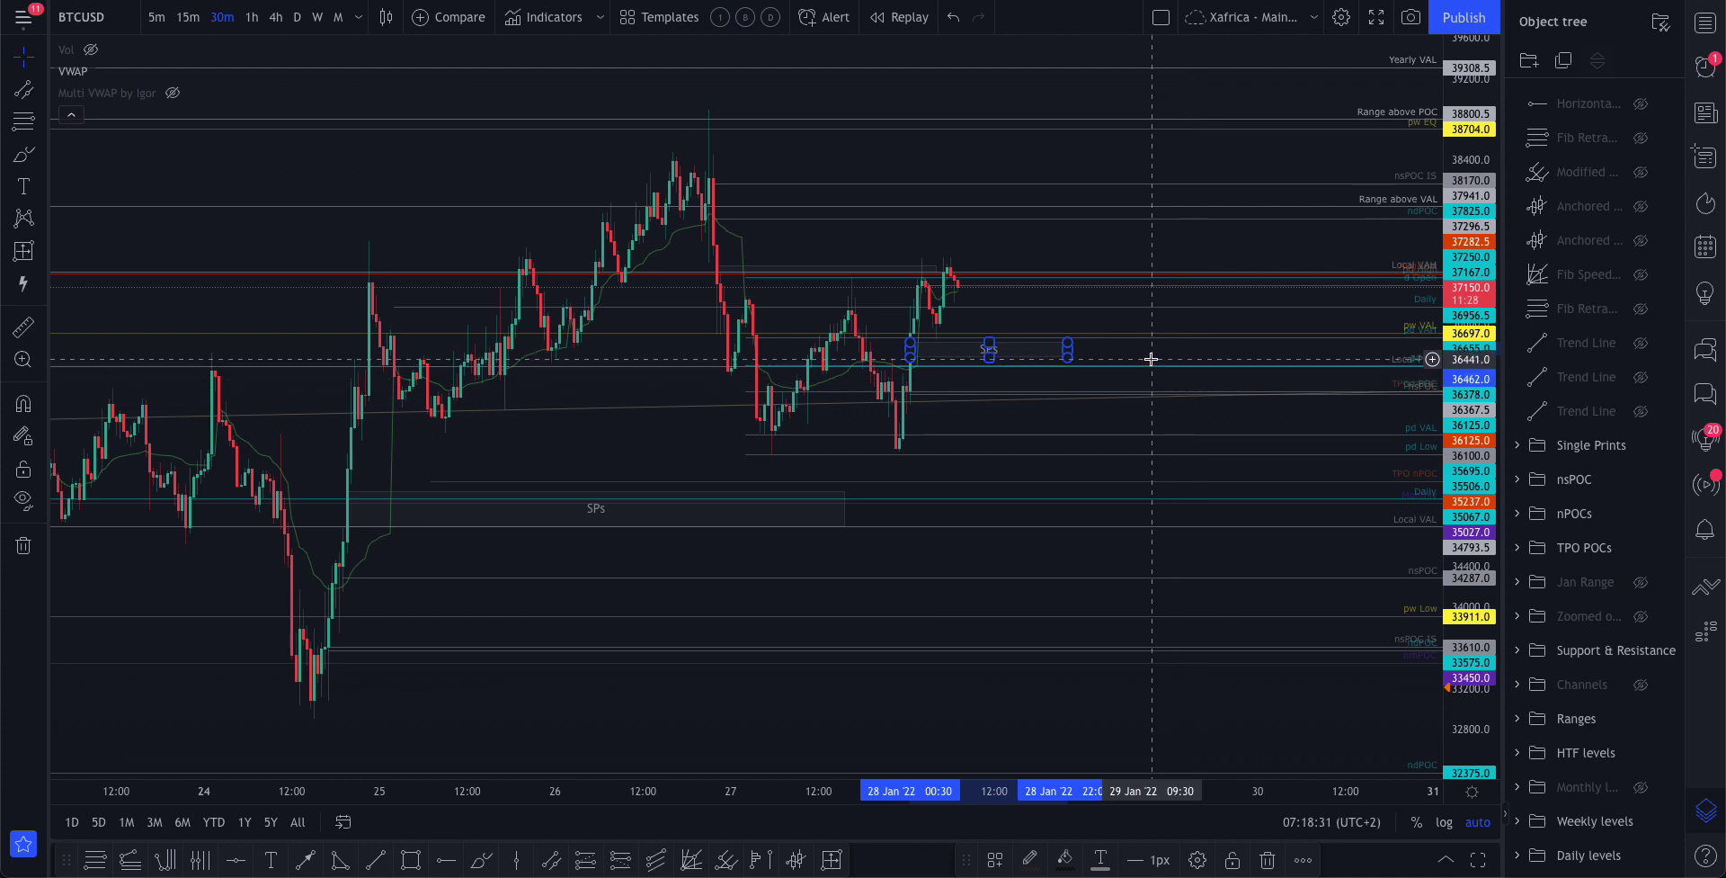
{"action": "scroll", "coordinate": [951, 349], "scroll_direction": "up", "scroll_amount": 3}
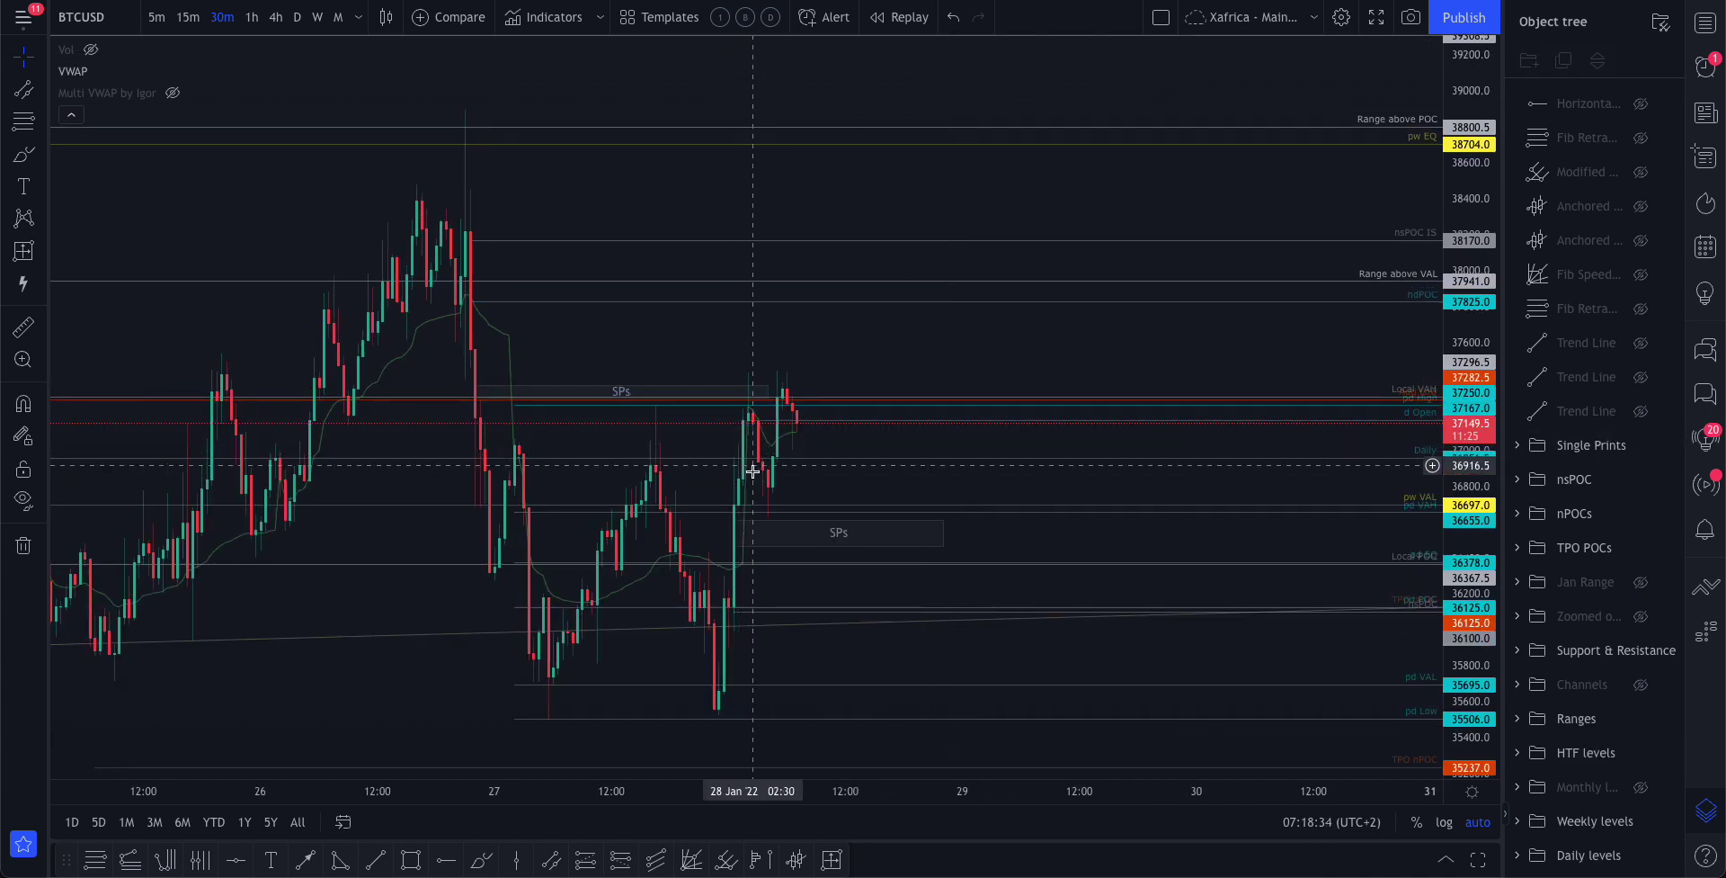
{"action": "left_click", "coordinate": [749, 526]}
{"action": "left_click", "coordinate": [769, 517]}
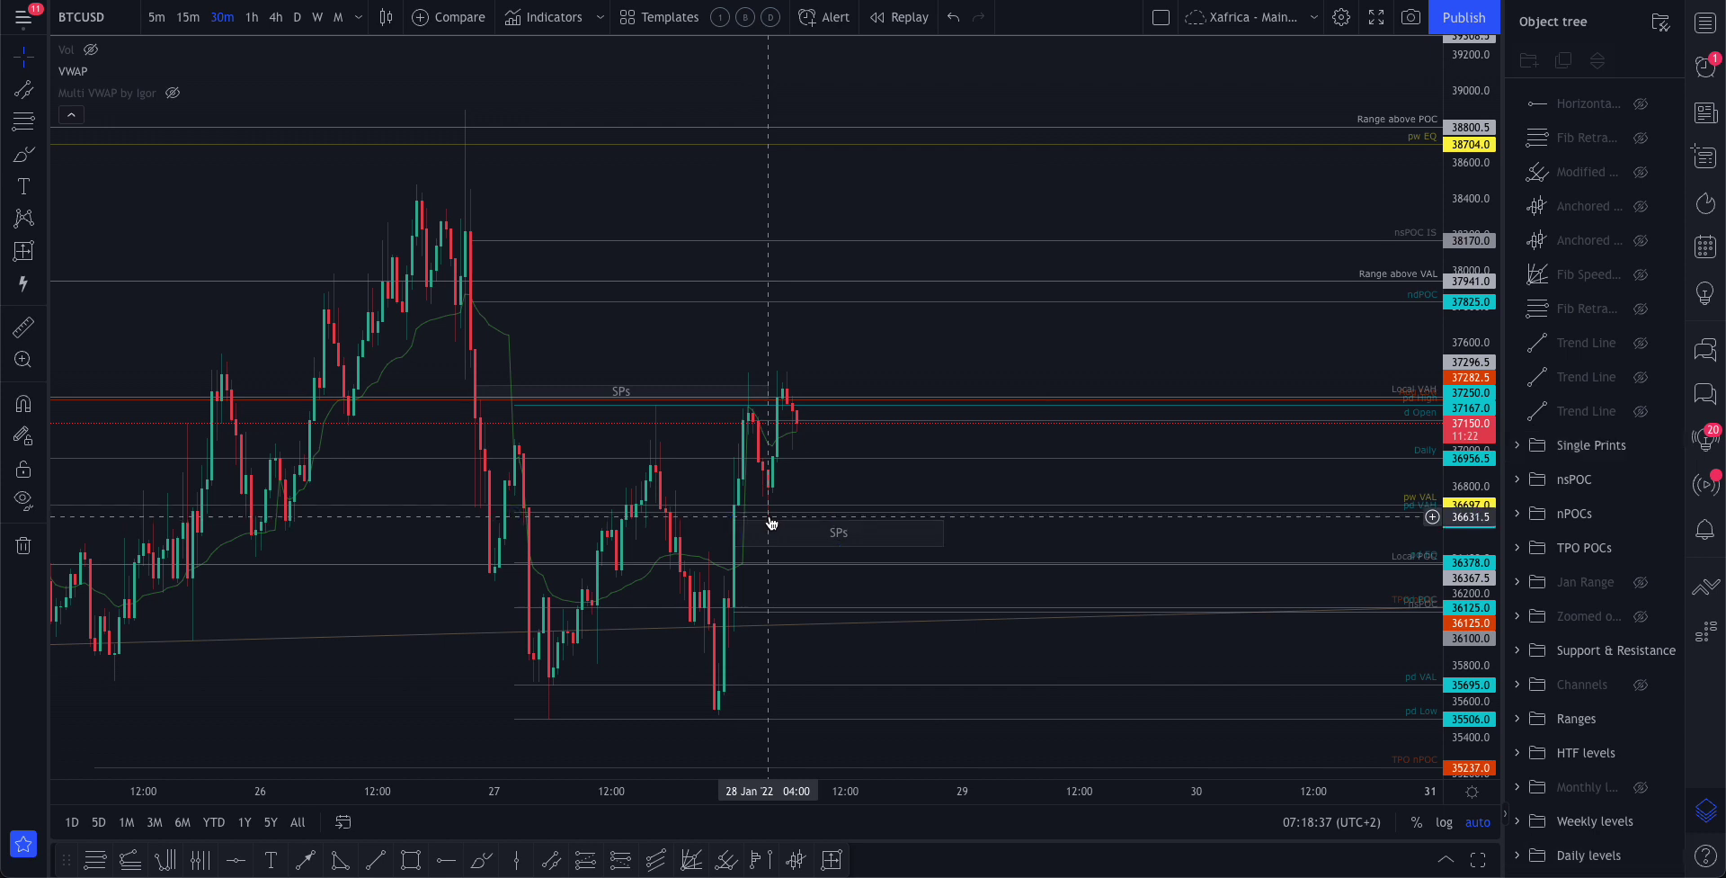
{"action": "left_click", "coordinate": [869, 548]}
{"action": "left_click", "coordinate": [698, 413]}
{"action": "left_click", "coordinate": [663, 400]}
{"action": "left_click", "coordinate": [674, 396]}
{"action": "left_click", "coordinate": [715, 417]}
{"action": "left_click", "coordinate": [752, 399]}
{"action": "left_click", "coordinate": [748, 413]}
{"action": "left_click", "coordinate": [717, 431]}
{"action": "left_click", "coordinate": [747, 398]}
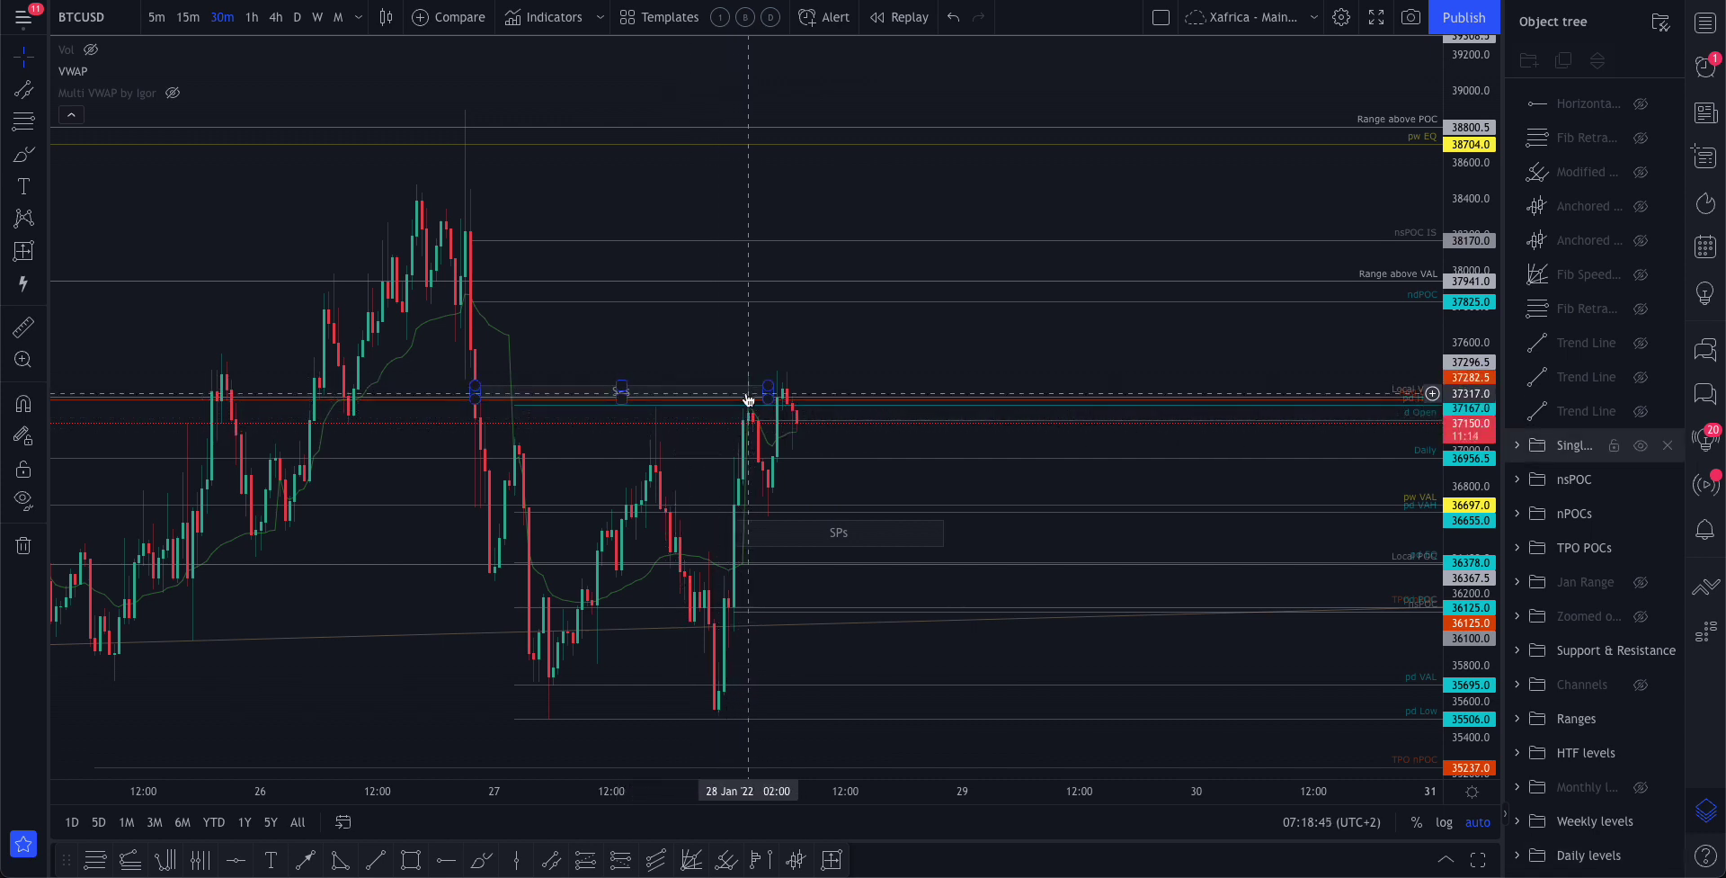
{"action": "left_click", "coordinate": [687, 386]}
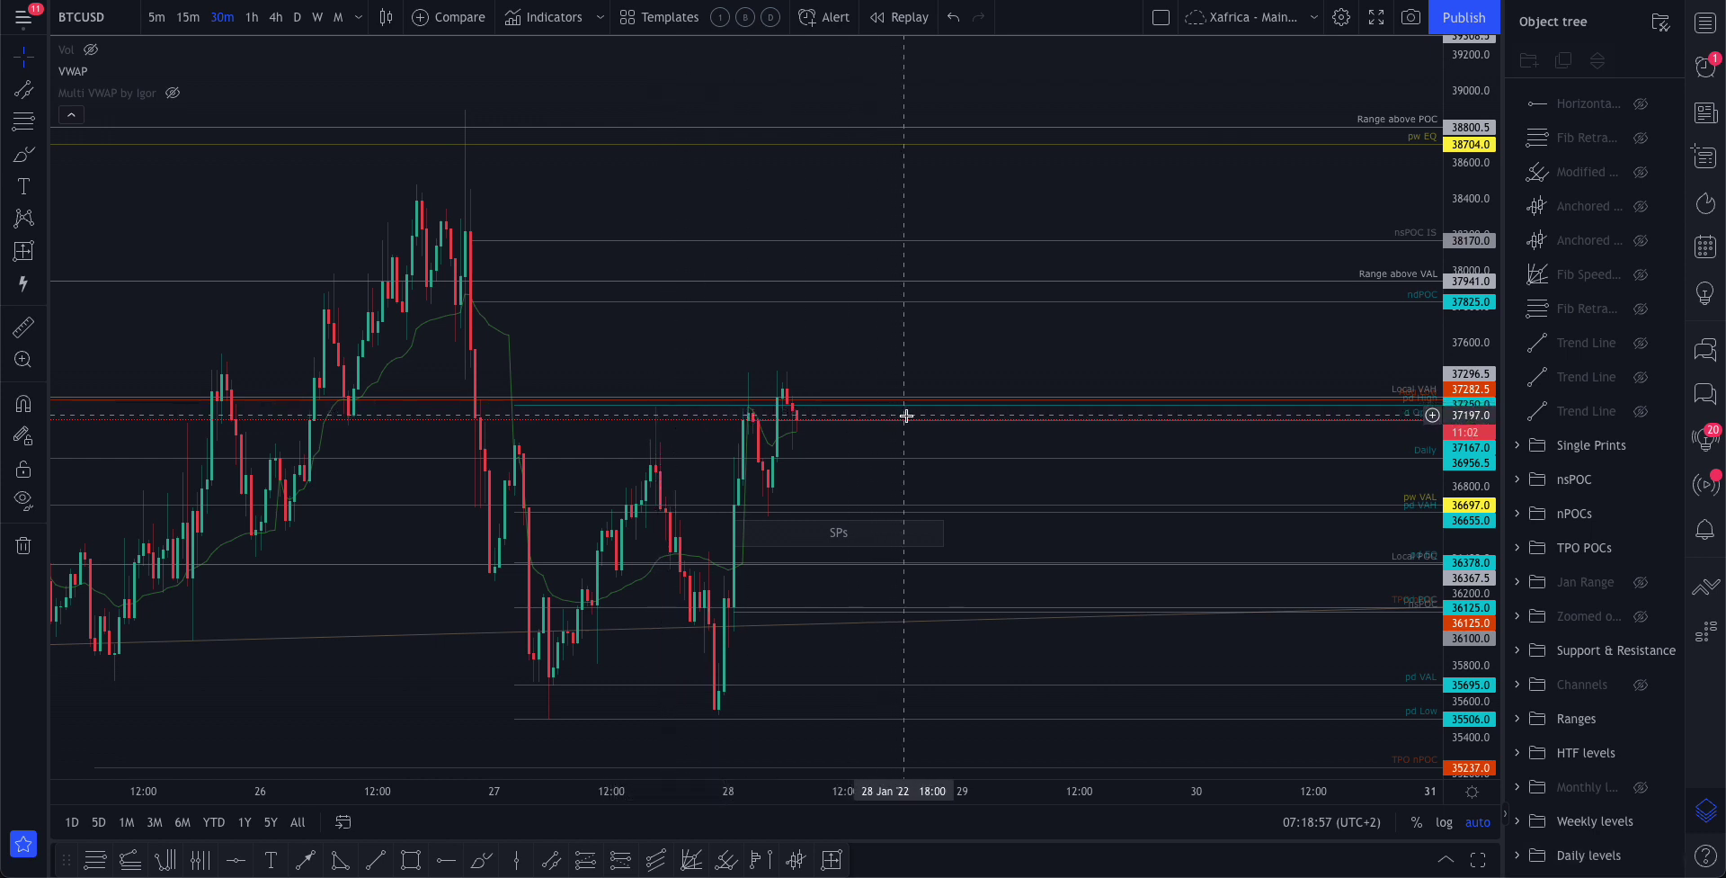
{"action": "scroll", "coordinate": [904, 414], "scroll_direction": "right", "scroll_amount": 3}
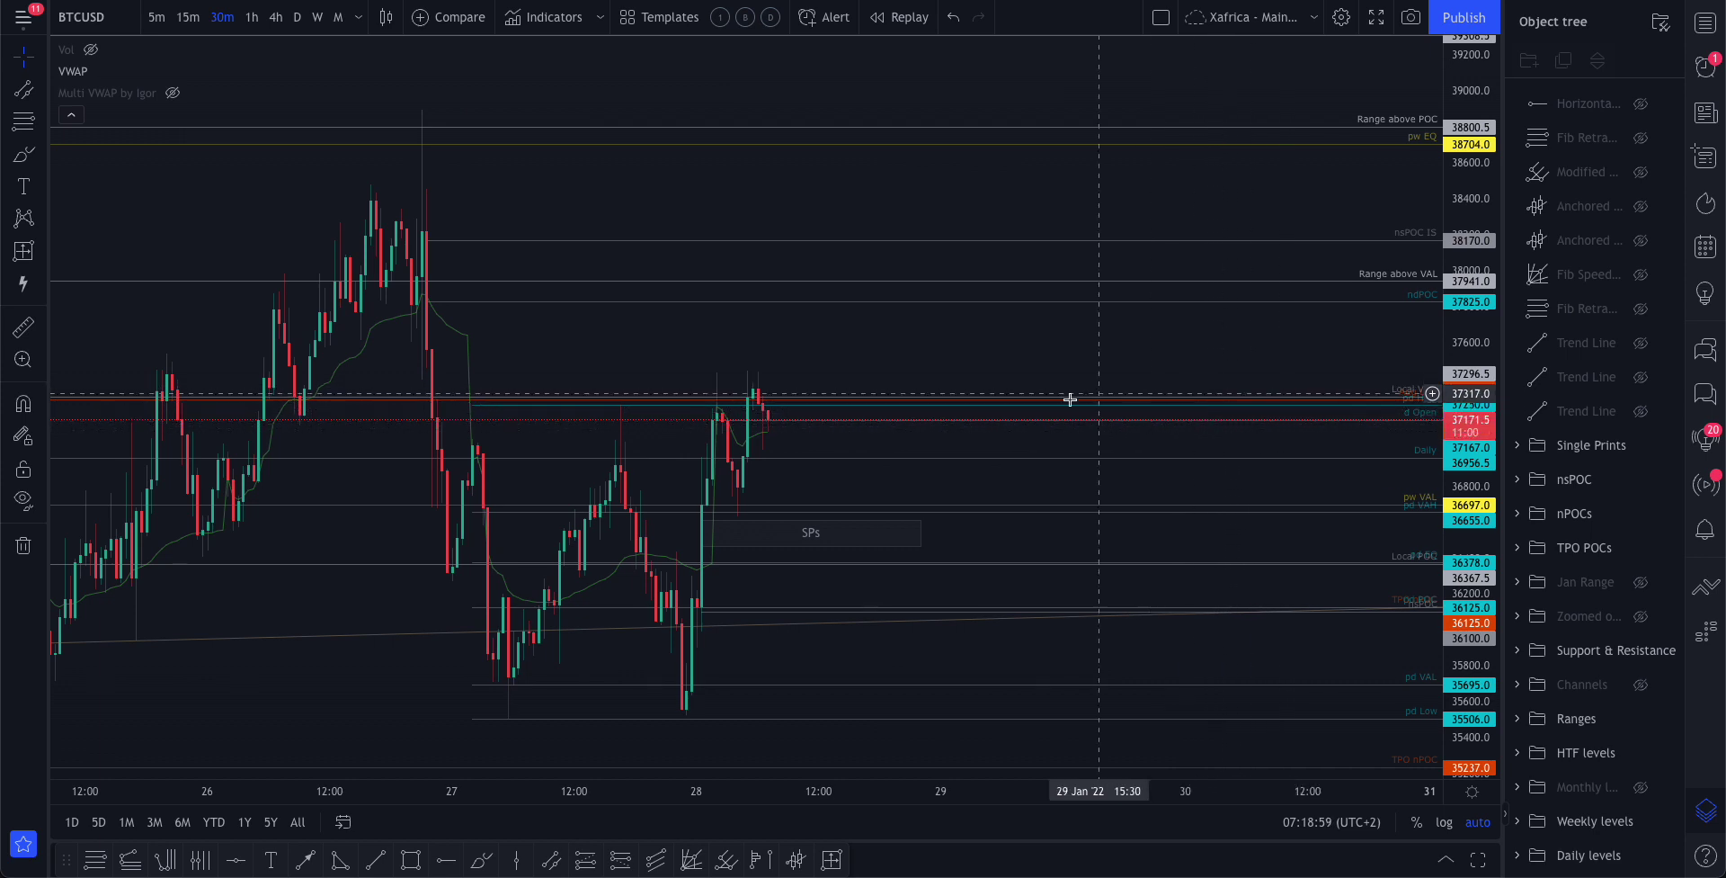
{"action": "left_click", "coordinate": [481, 860]}
{"action": "mouse_move", "coordinate": [777, 416]}
{"action": "left_mouse_down"}
{"action": "mouse_move", "coordinate": [835, 372]}
{"action": "mouse_move", "coordinate": [872, 382]}
{"action": "mouse_move", "coordinate": [936, 292]}
{"action": "left_mouse_up"}
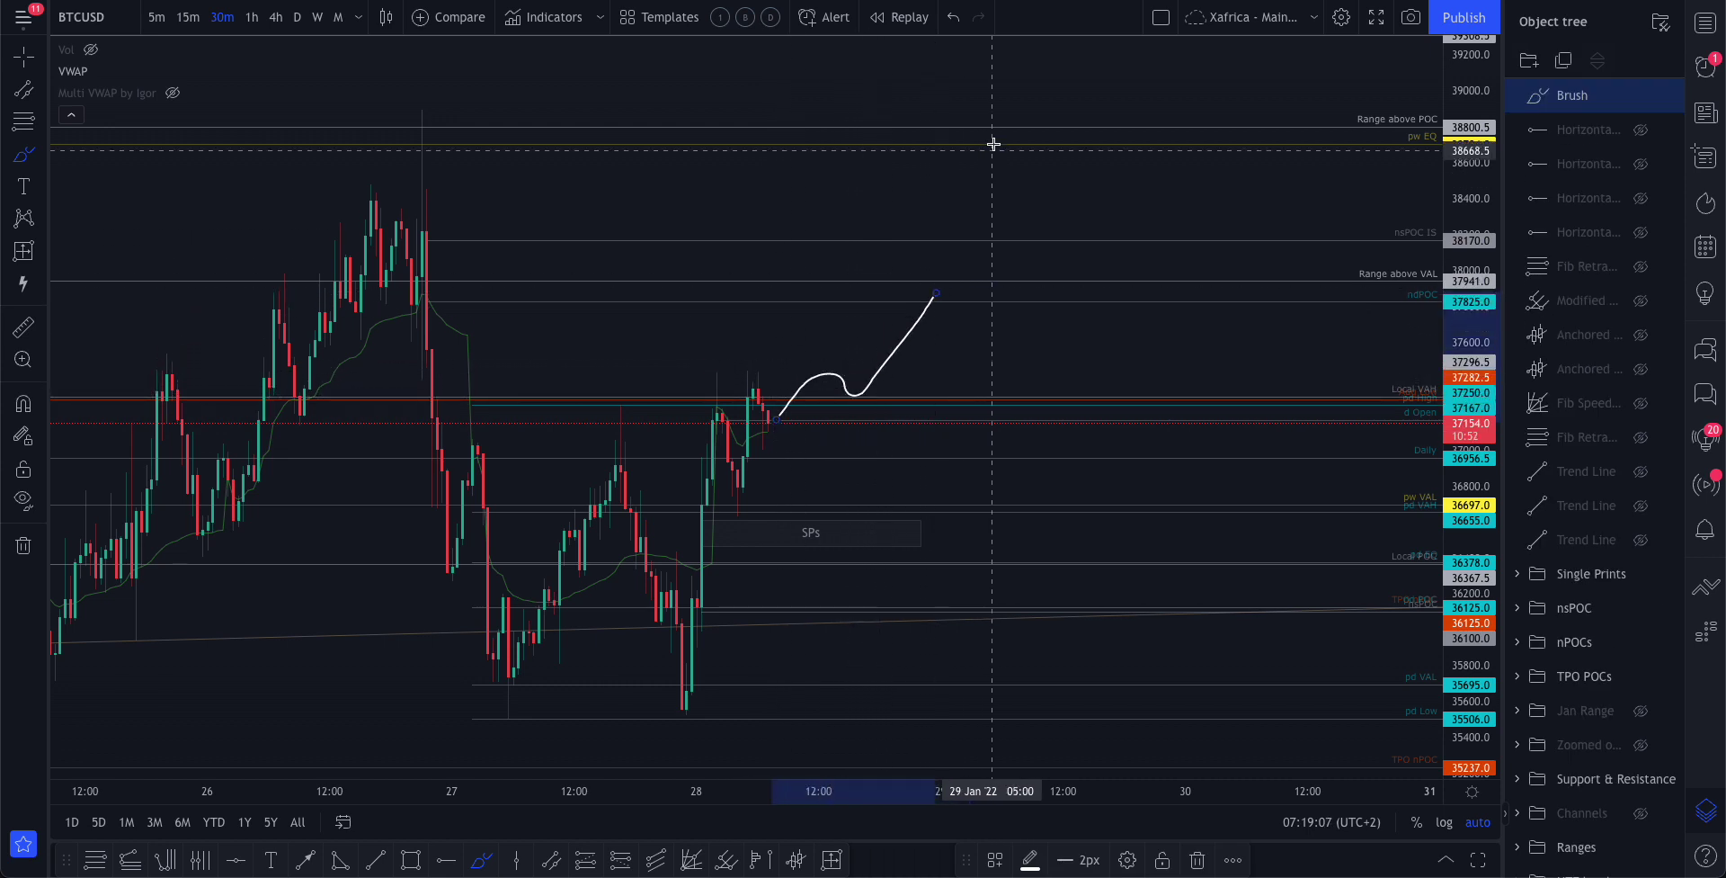
{"action": "key", "text": "Delete"}
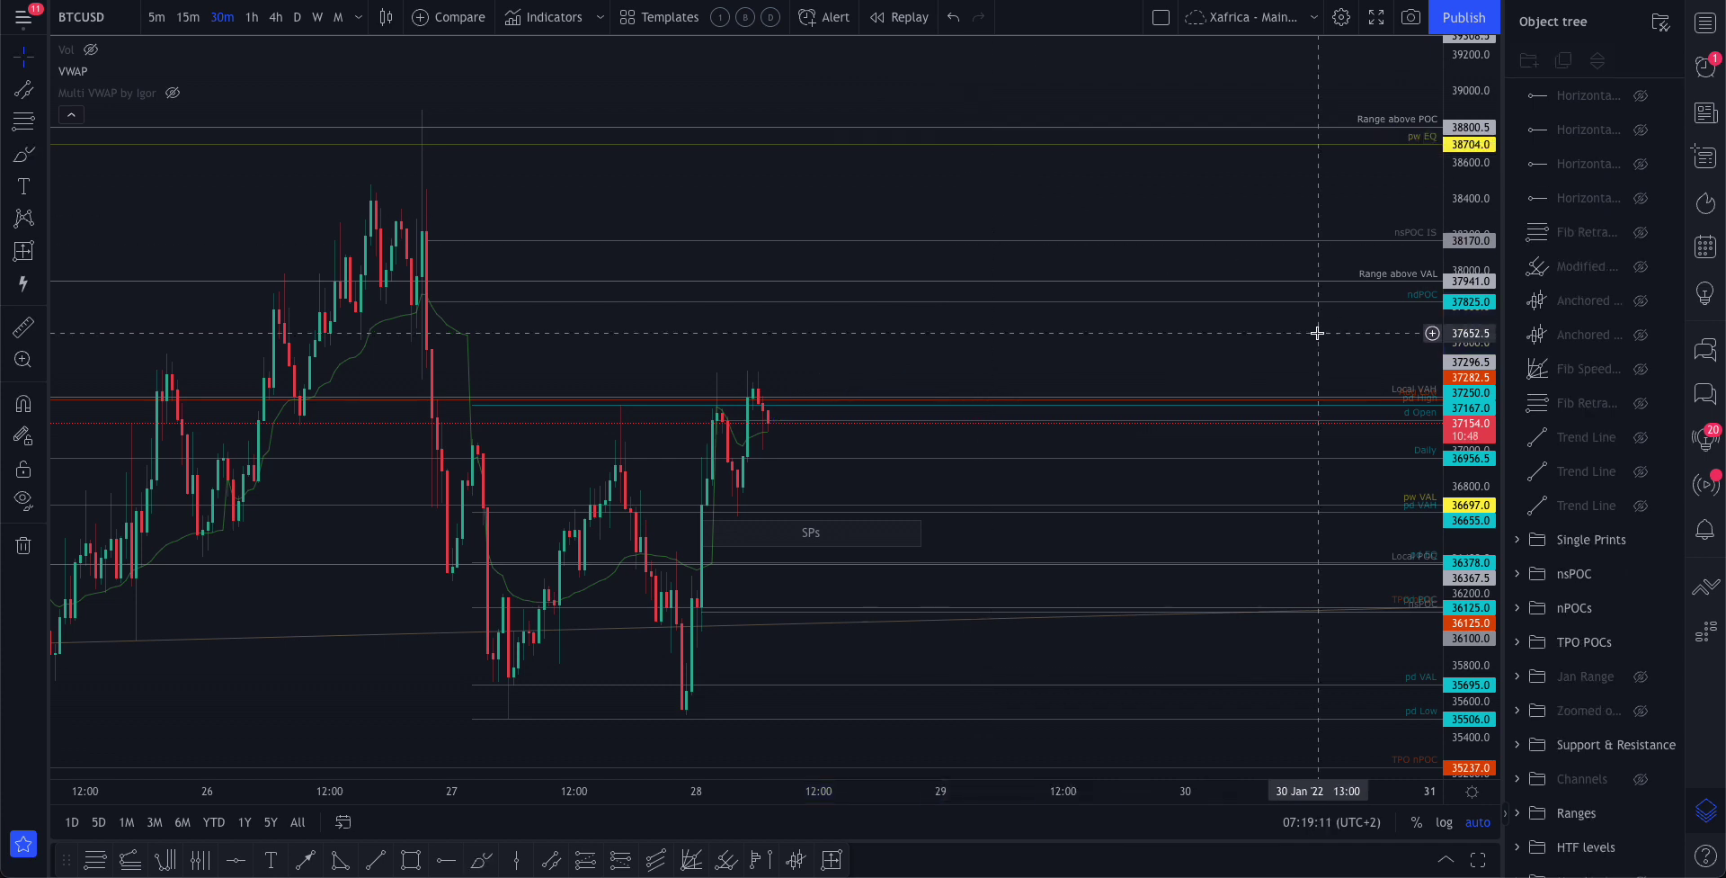
Switch to 15-minute candles and brush-circle the levels near 37250, 36700 and Local POC 36378
{"action": "left_click", "coordinate": [186, 17]}
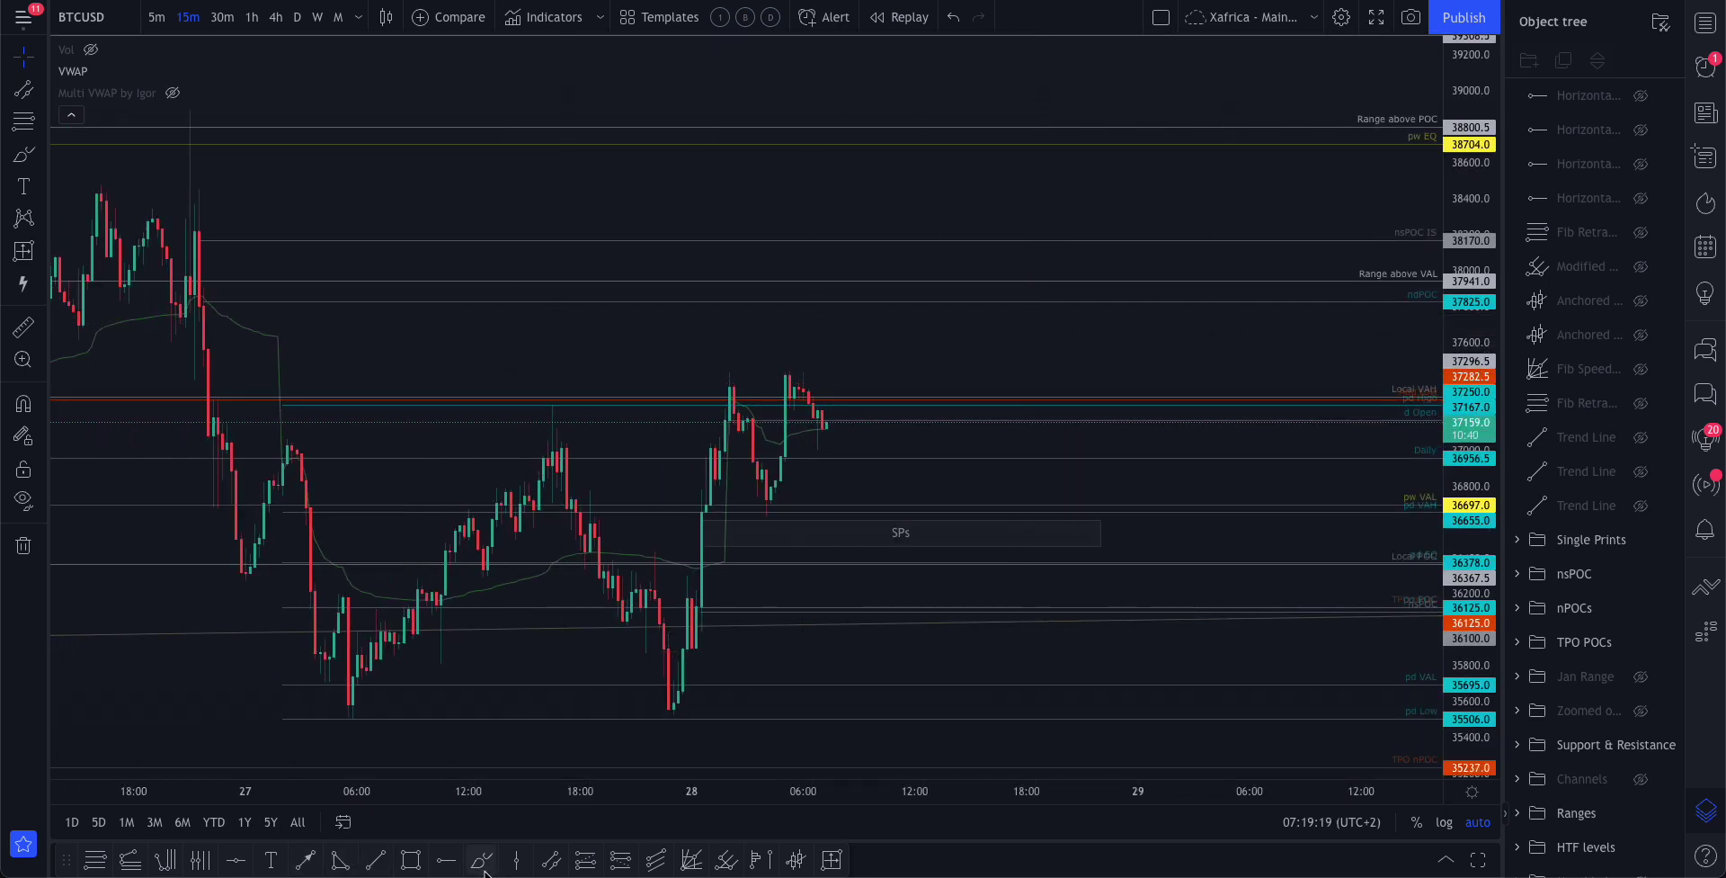
{"action": "left_click_drag", "start_coordinate": [988, 390], "coordinate": [944, 387]}
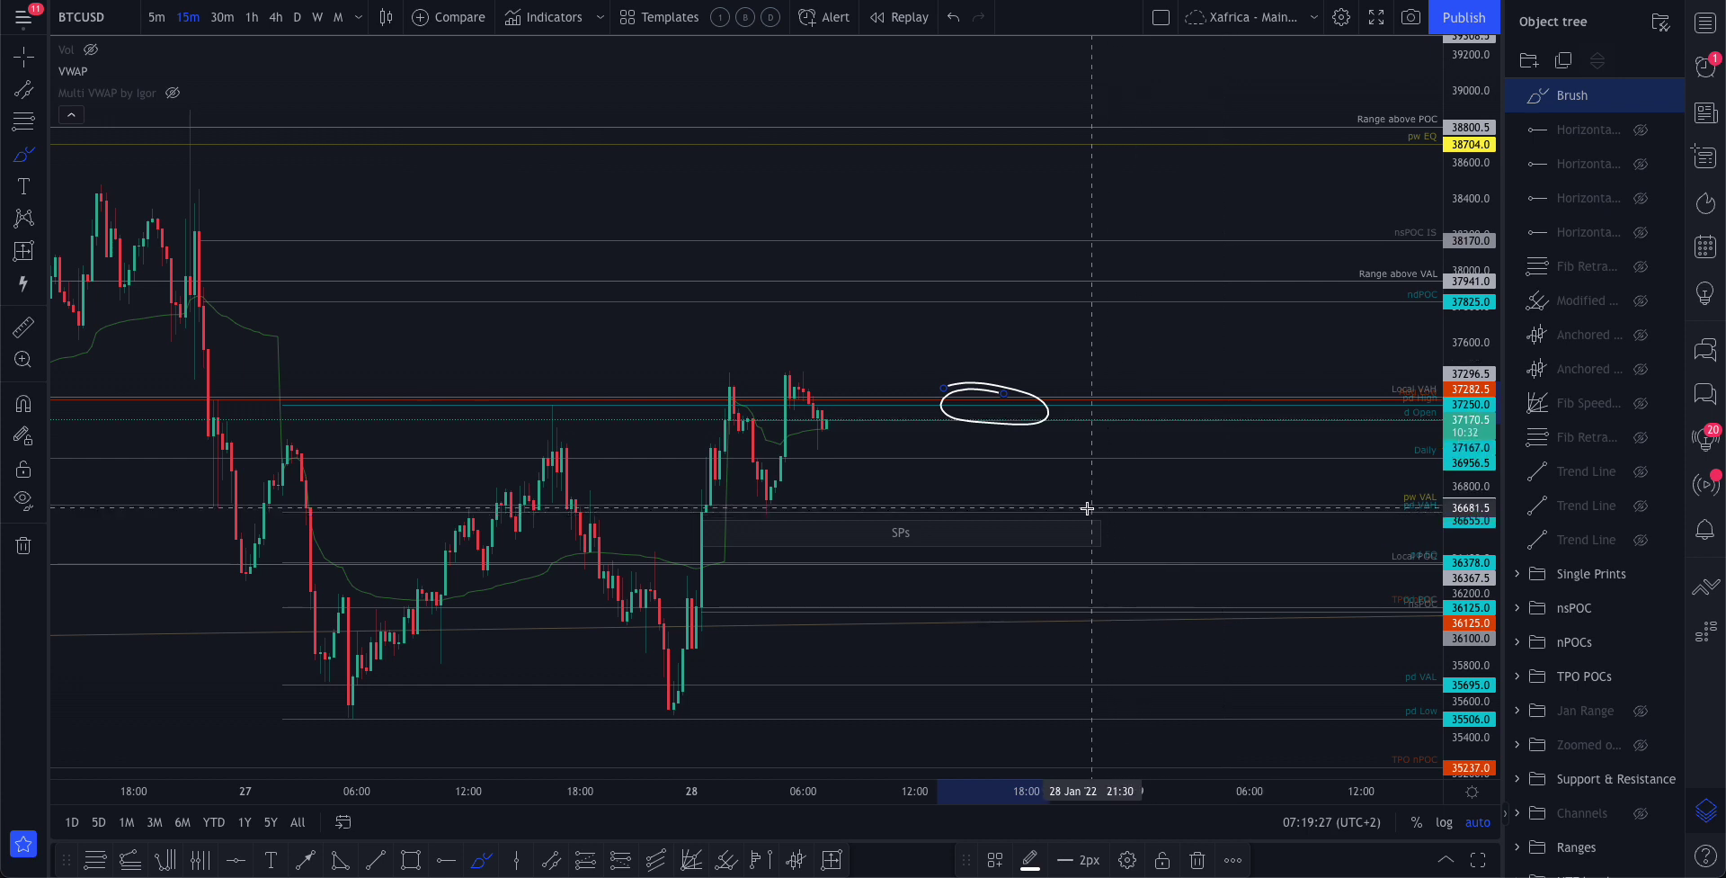
{"action": "mouse_move", "coordinate": [1007, 500]}
{"action": "left_mouse_down"}
{"action": "mouse_move", "coordinate": [956, 504]}
{"action": "mouse_move", "coordinate": [1016, 520]}
{"action": "mouse_move", "coordinate": [1021, 503]}
{"action": "mouse_move", "coordinate": [999, 498]}
{"action": "left_mouse_up"}
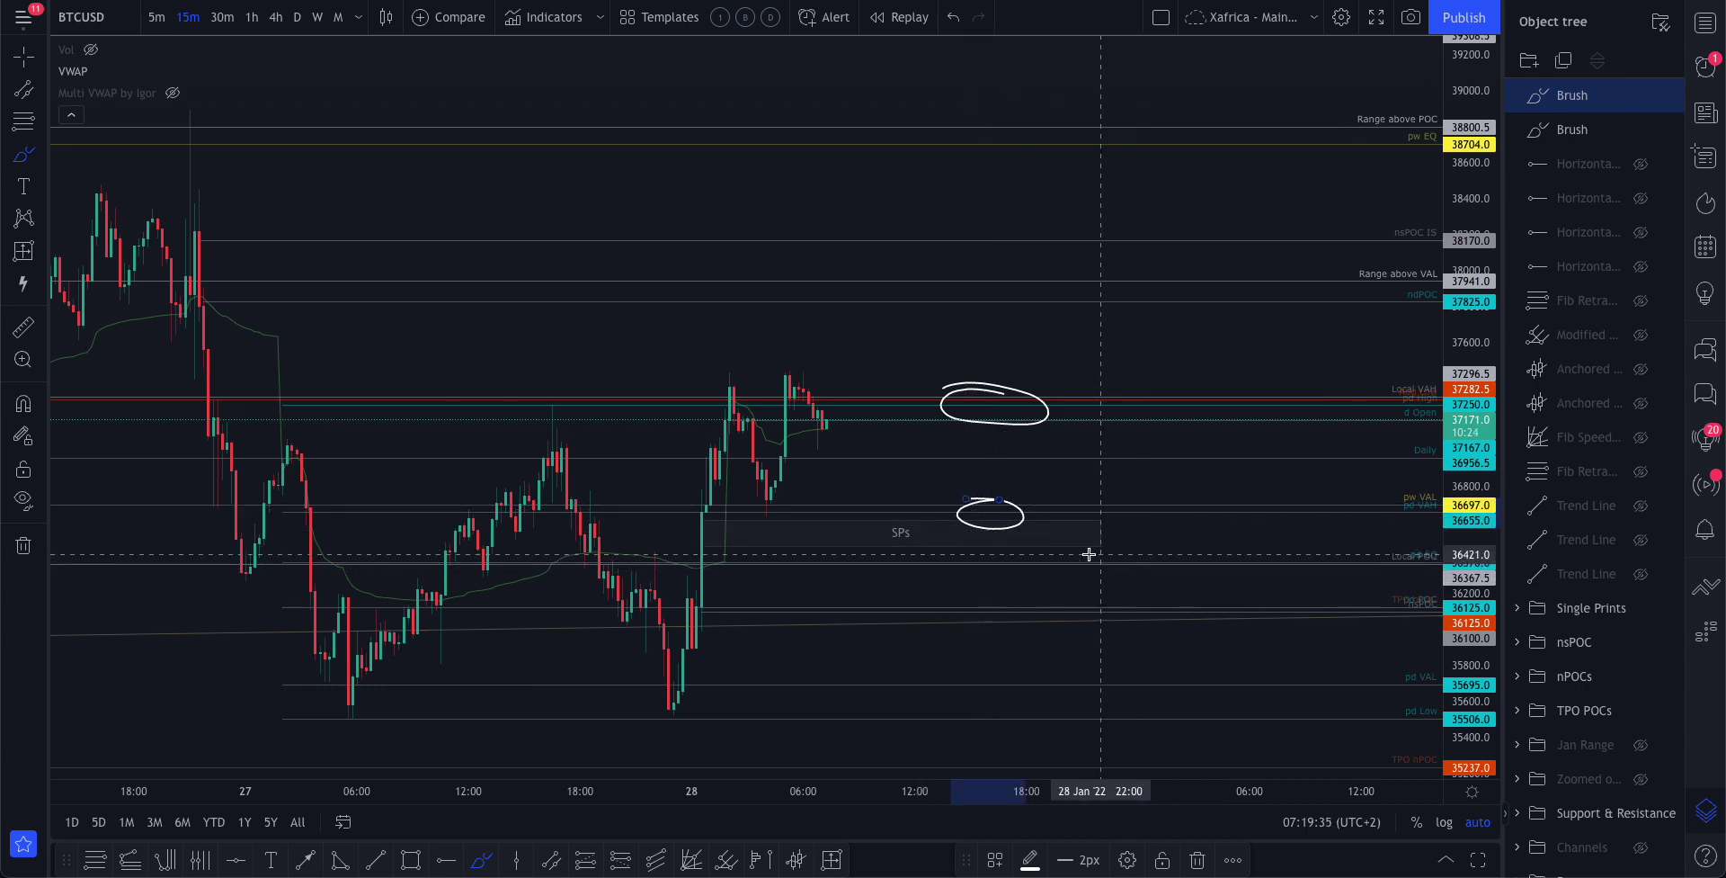
{"action": "mouse_move", "coordinate": [1067, 558]}
{"action": "left_mouse_down"}
{"action": "mouse_move", "coordinate": [1019, 568]}
{"action": "mouse_move", "coordinate": [1067, 561]}
{"action": "left_mouse_up"}
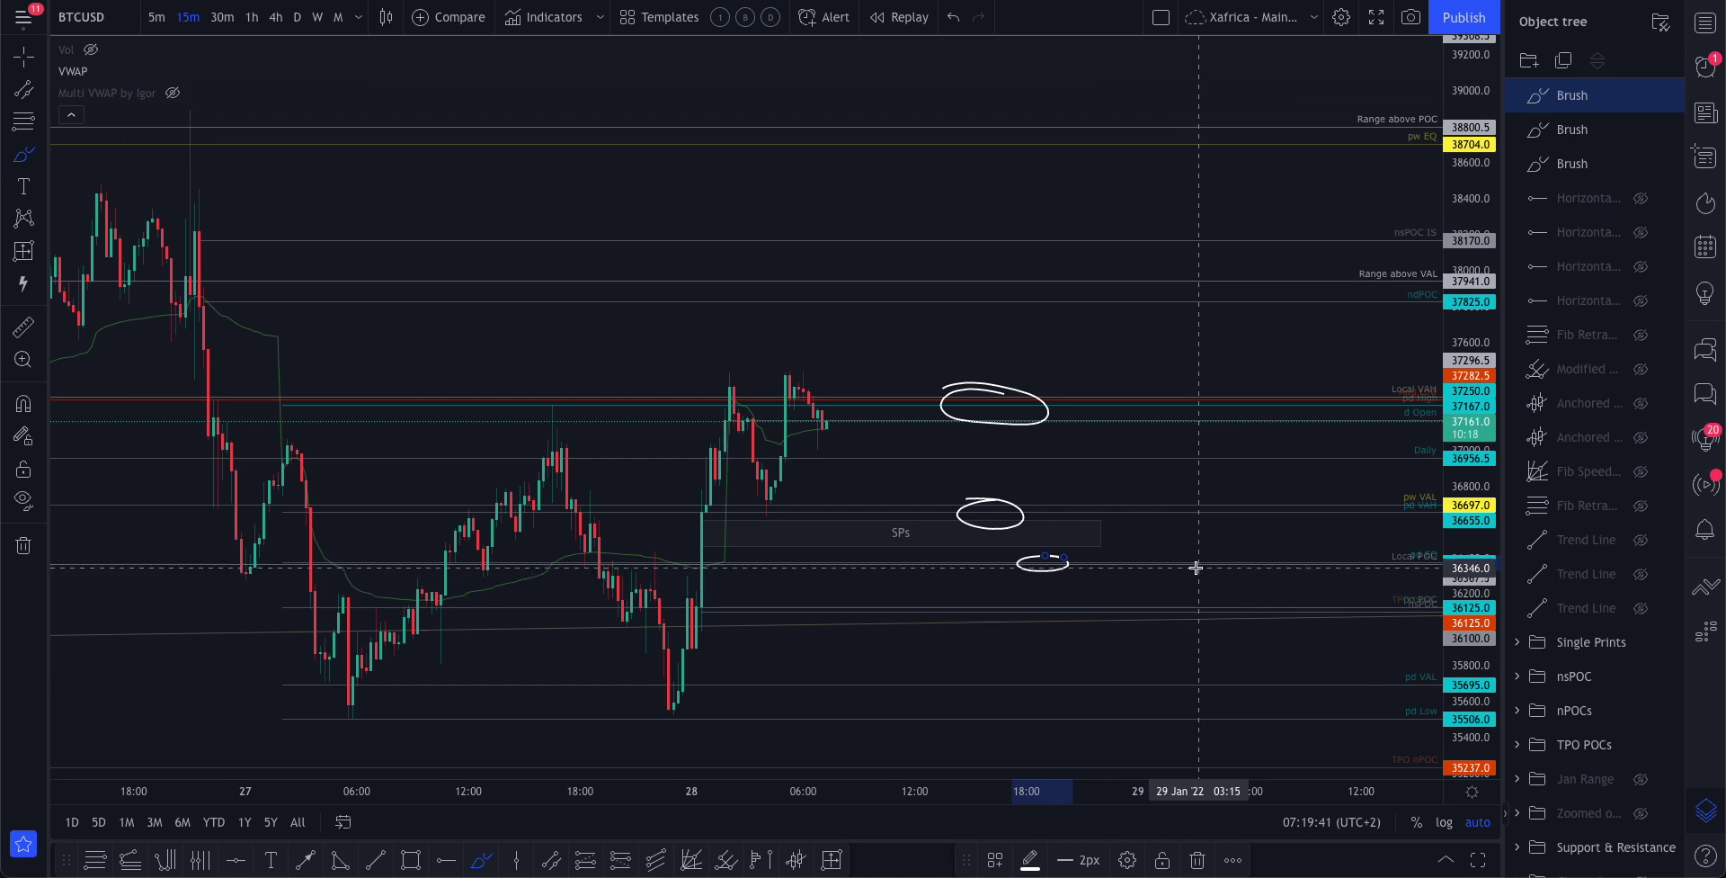
{"action": "key", "text": "Escape"}
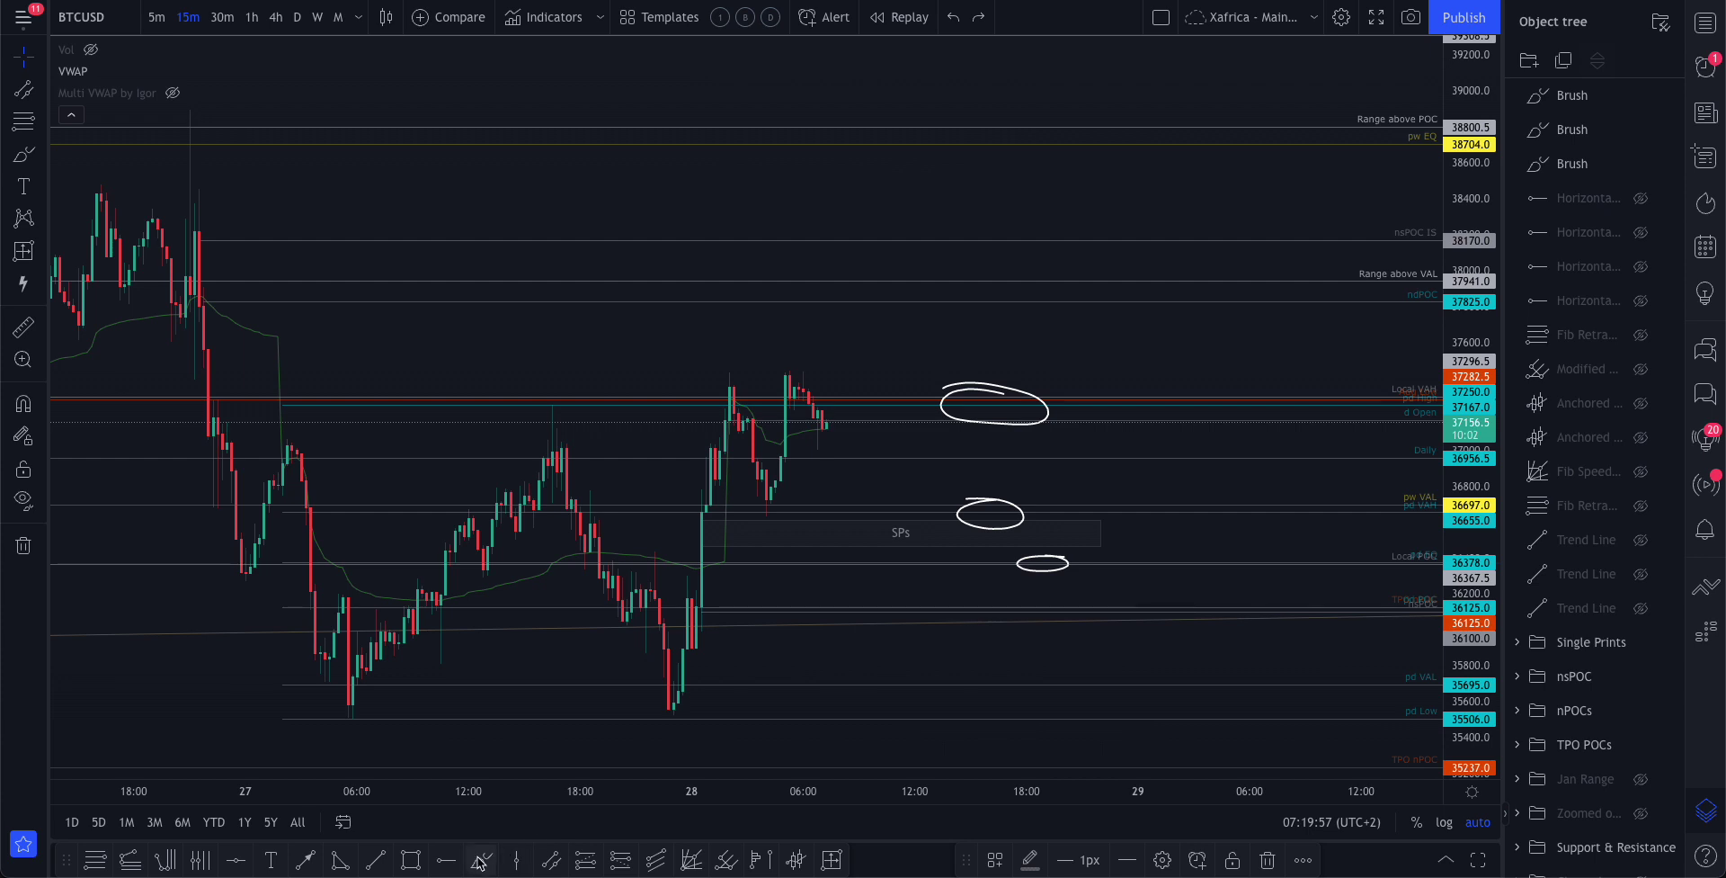
Brush-circle the level near 36100 and the pd Low near 35506
{"action": "left_click_drag", "start_coordinate": [1042, 604], "coordinate": [1008, 605]}
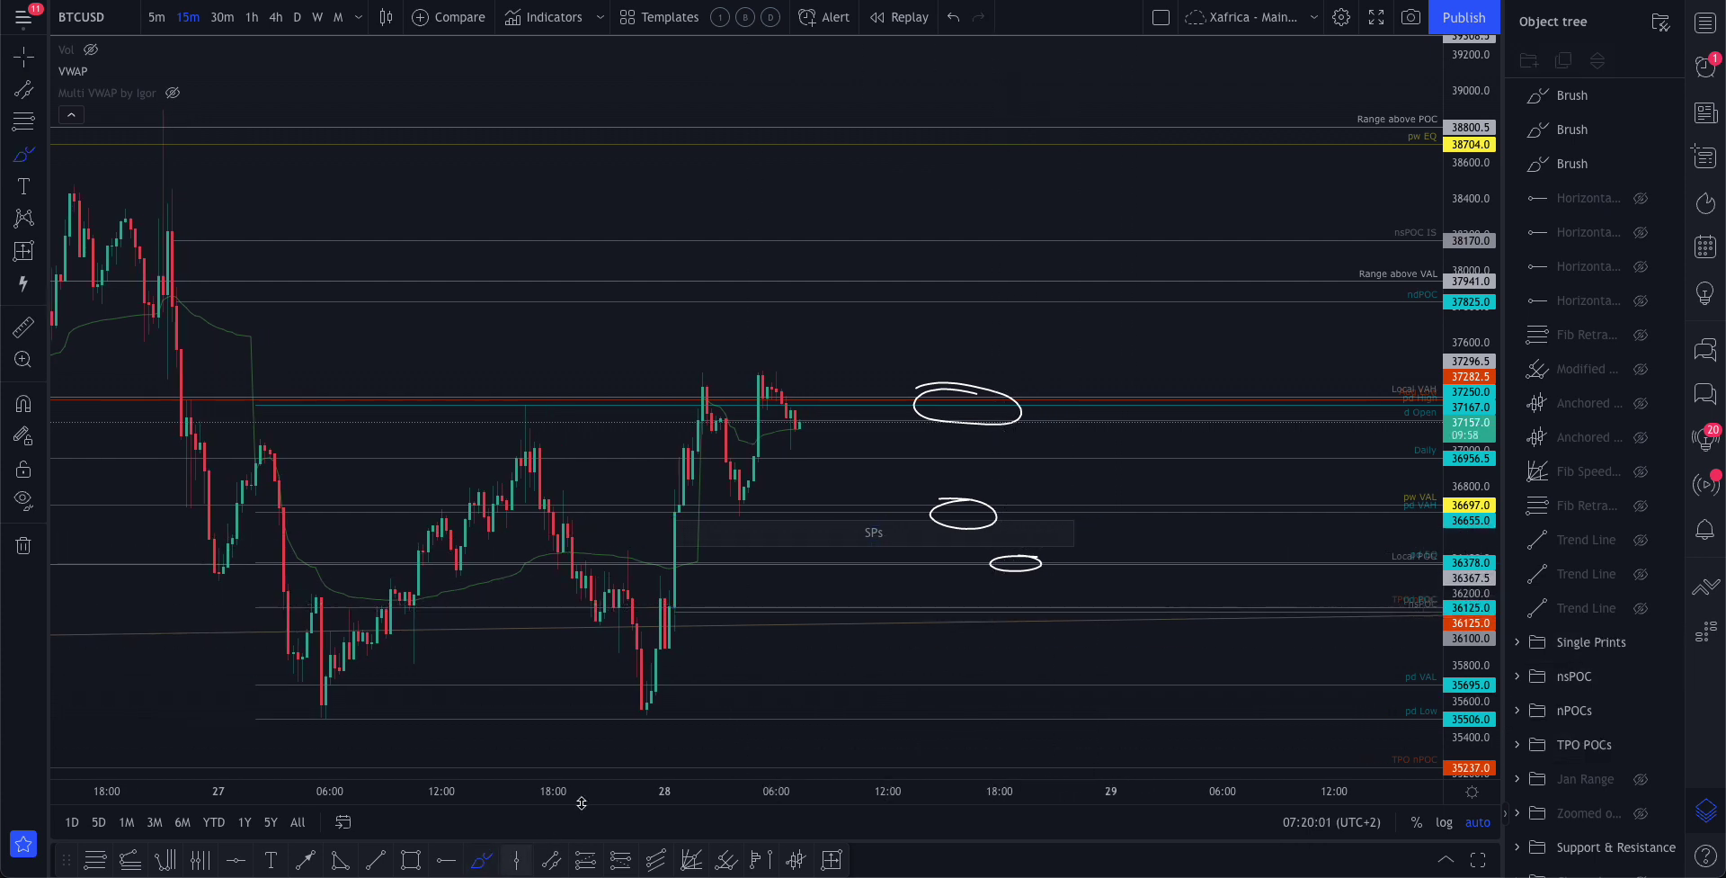
{"action": "mouse_move", "coordinate": [992, 599]}
{"action": "left_mouse_down"}
{"action": "mouse_move", "coordinate": [935, 613]}
{"action": "mouse_move", "coordinate": [990, 614]}
{"action": "left_mouse_up"}
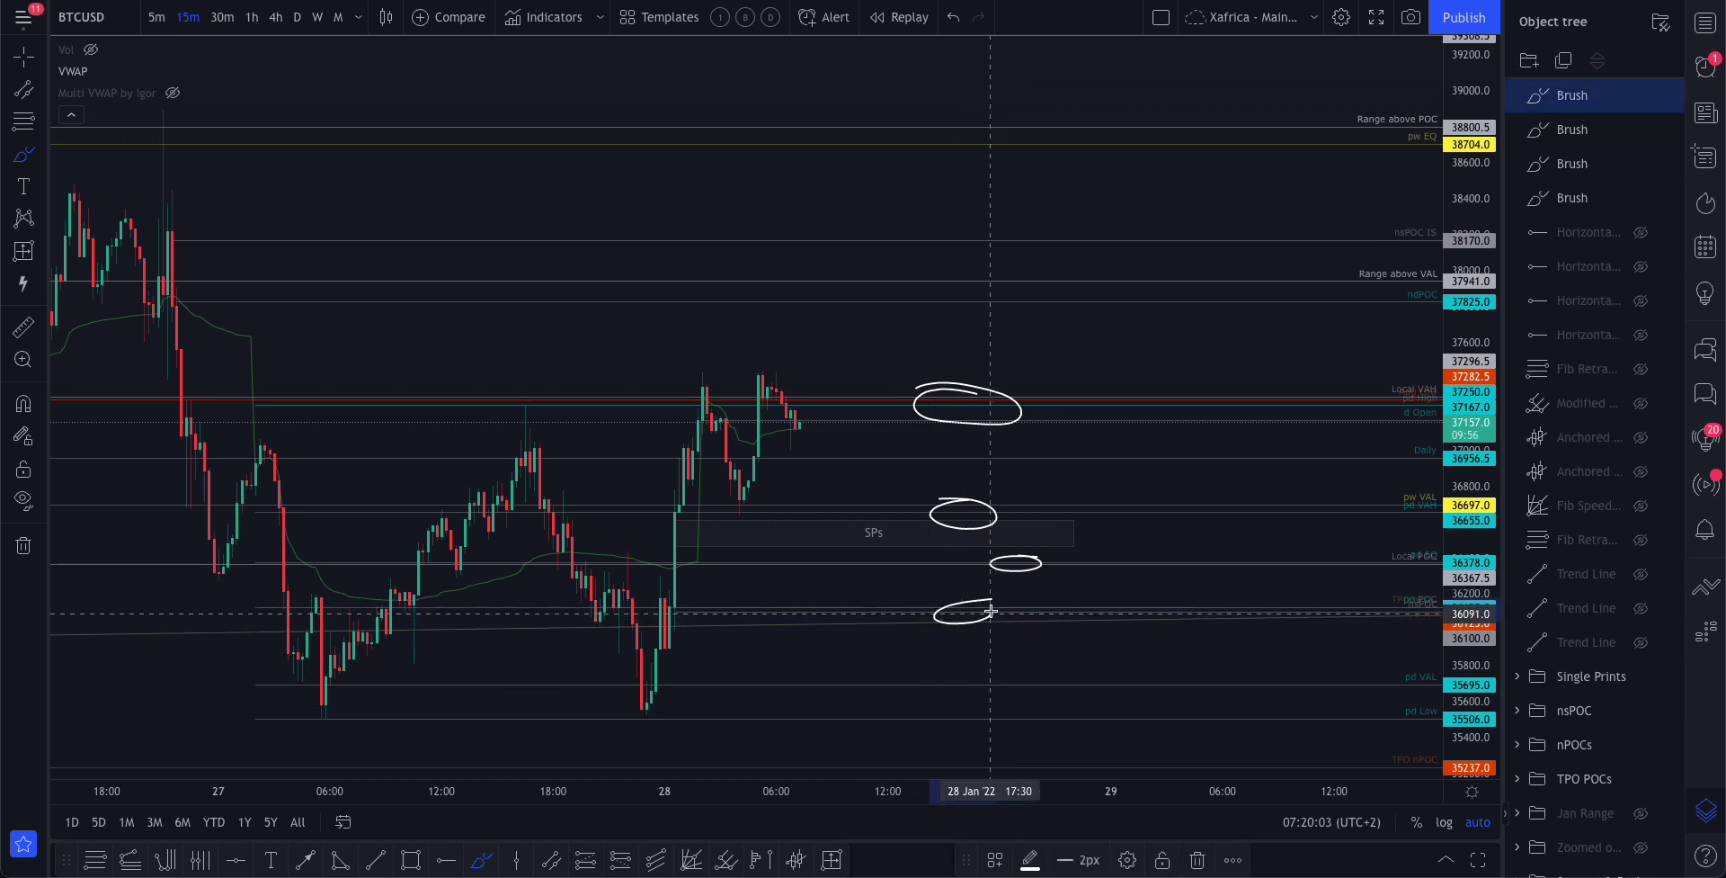
{"action": "left_click_drag", "start_coordinate": [986, 706], "coordinate": [930, 711]}
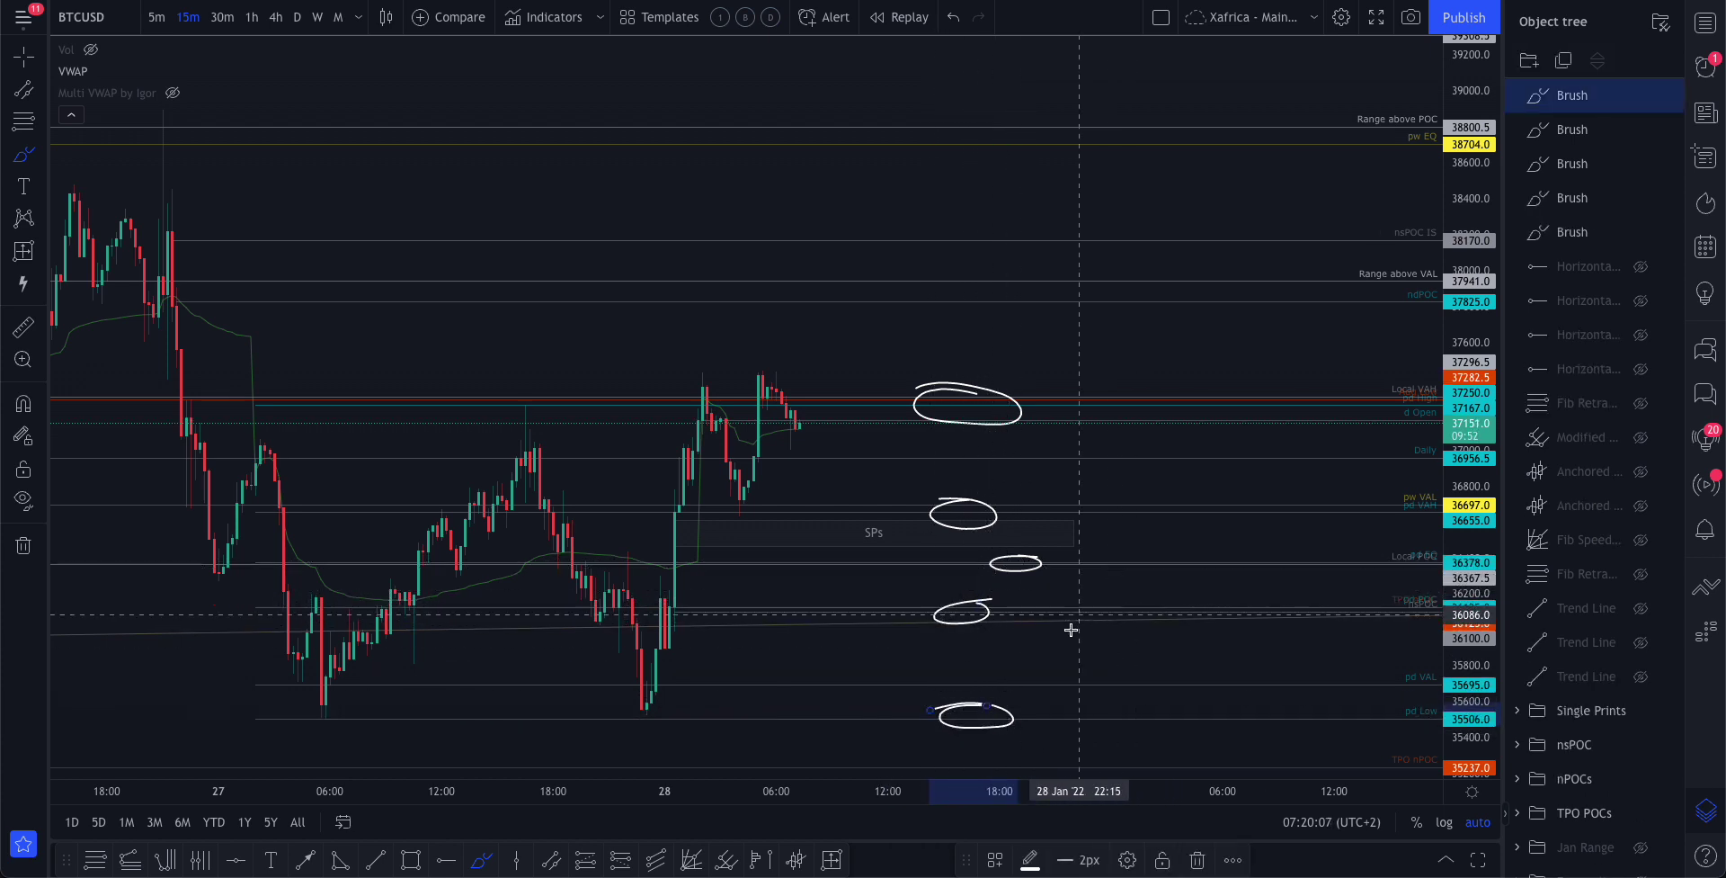
{"action": "left_click", "coordinate": [833, 859]}
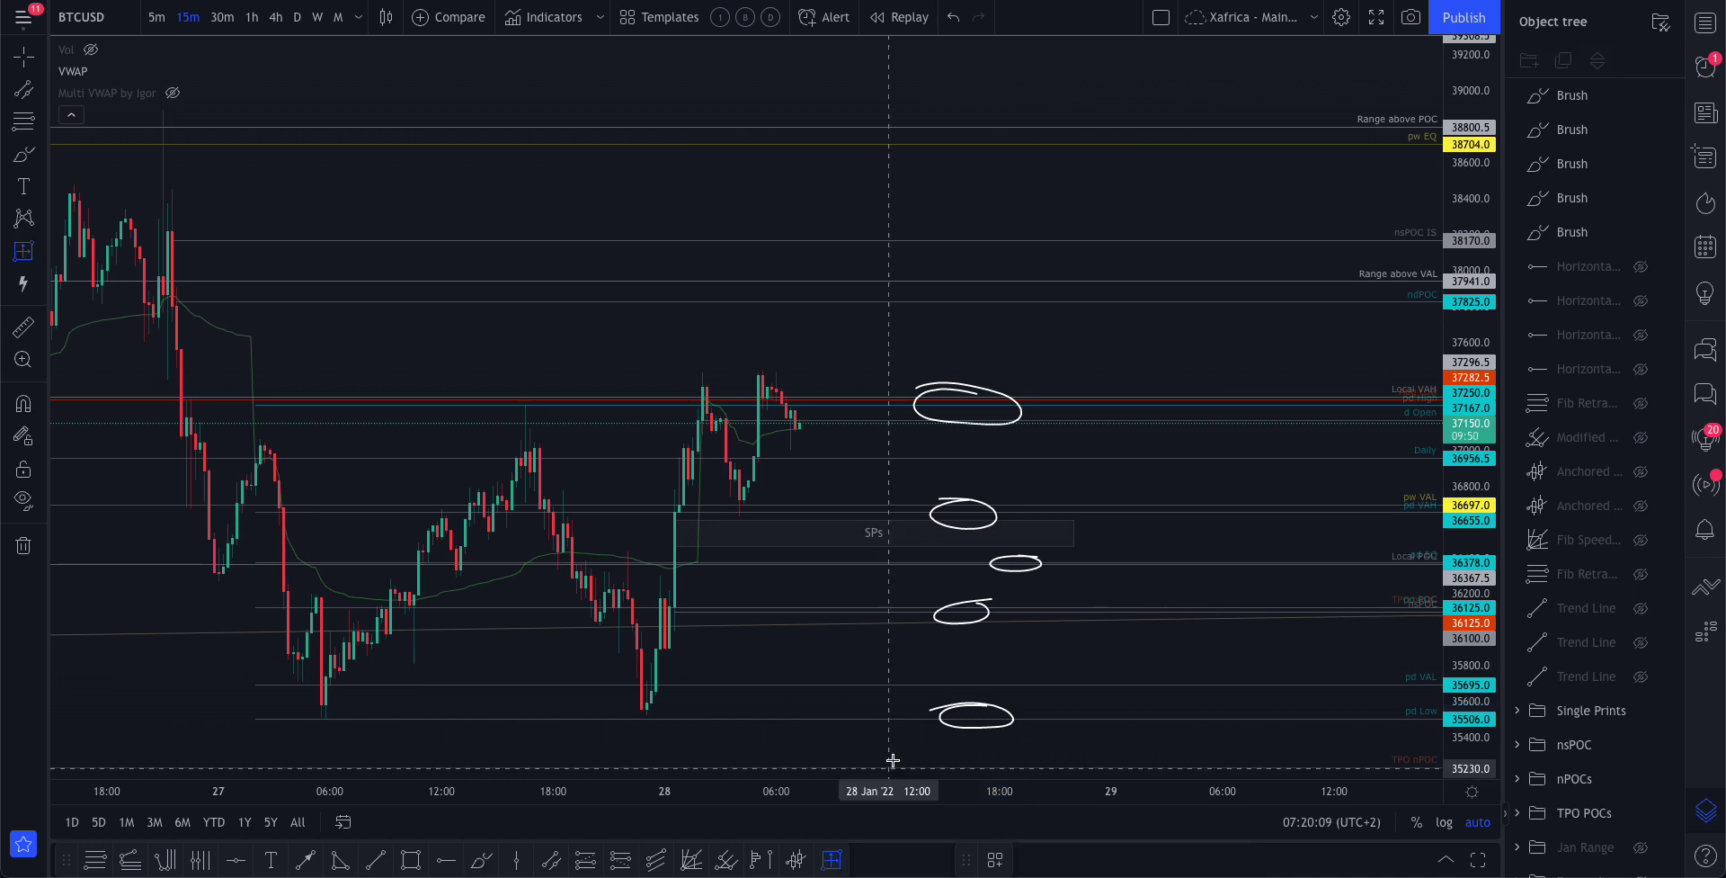
{"action": "left_click", "coordinate": [1060, 402]}
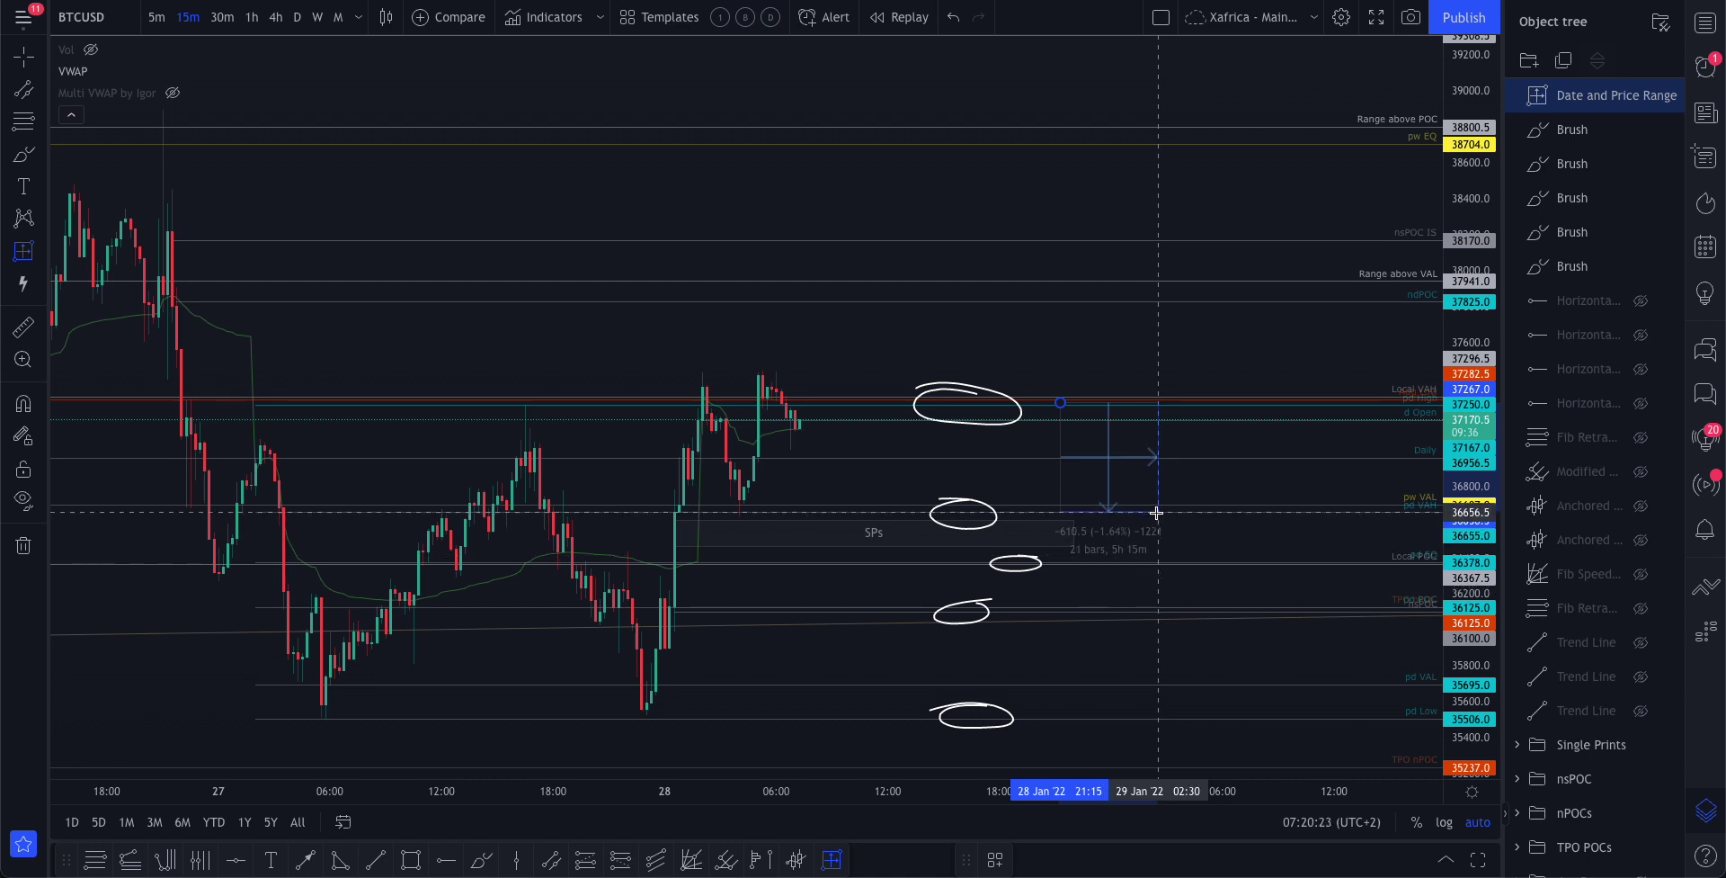
{"action": "key", "text": "Escape"}
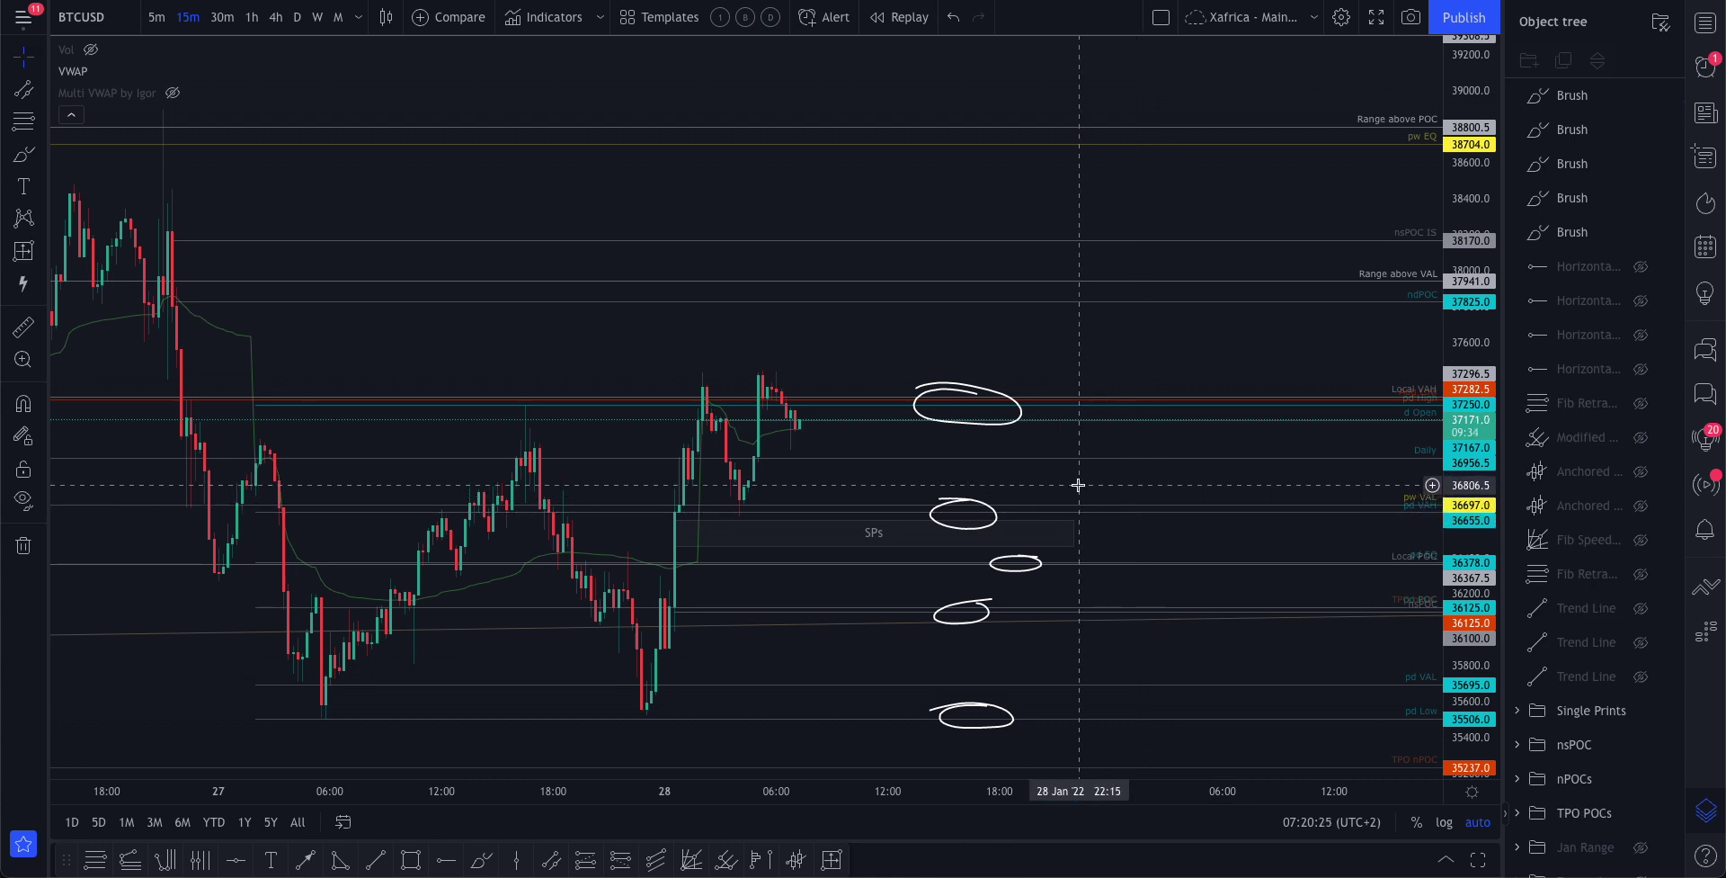
Zoom the time axis in on the latest 15-minute candles around 37,158
{"action": "scroll", "coordinate": [1093, 482], "scroll_direction": "up", "scroll_amount": 4}
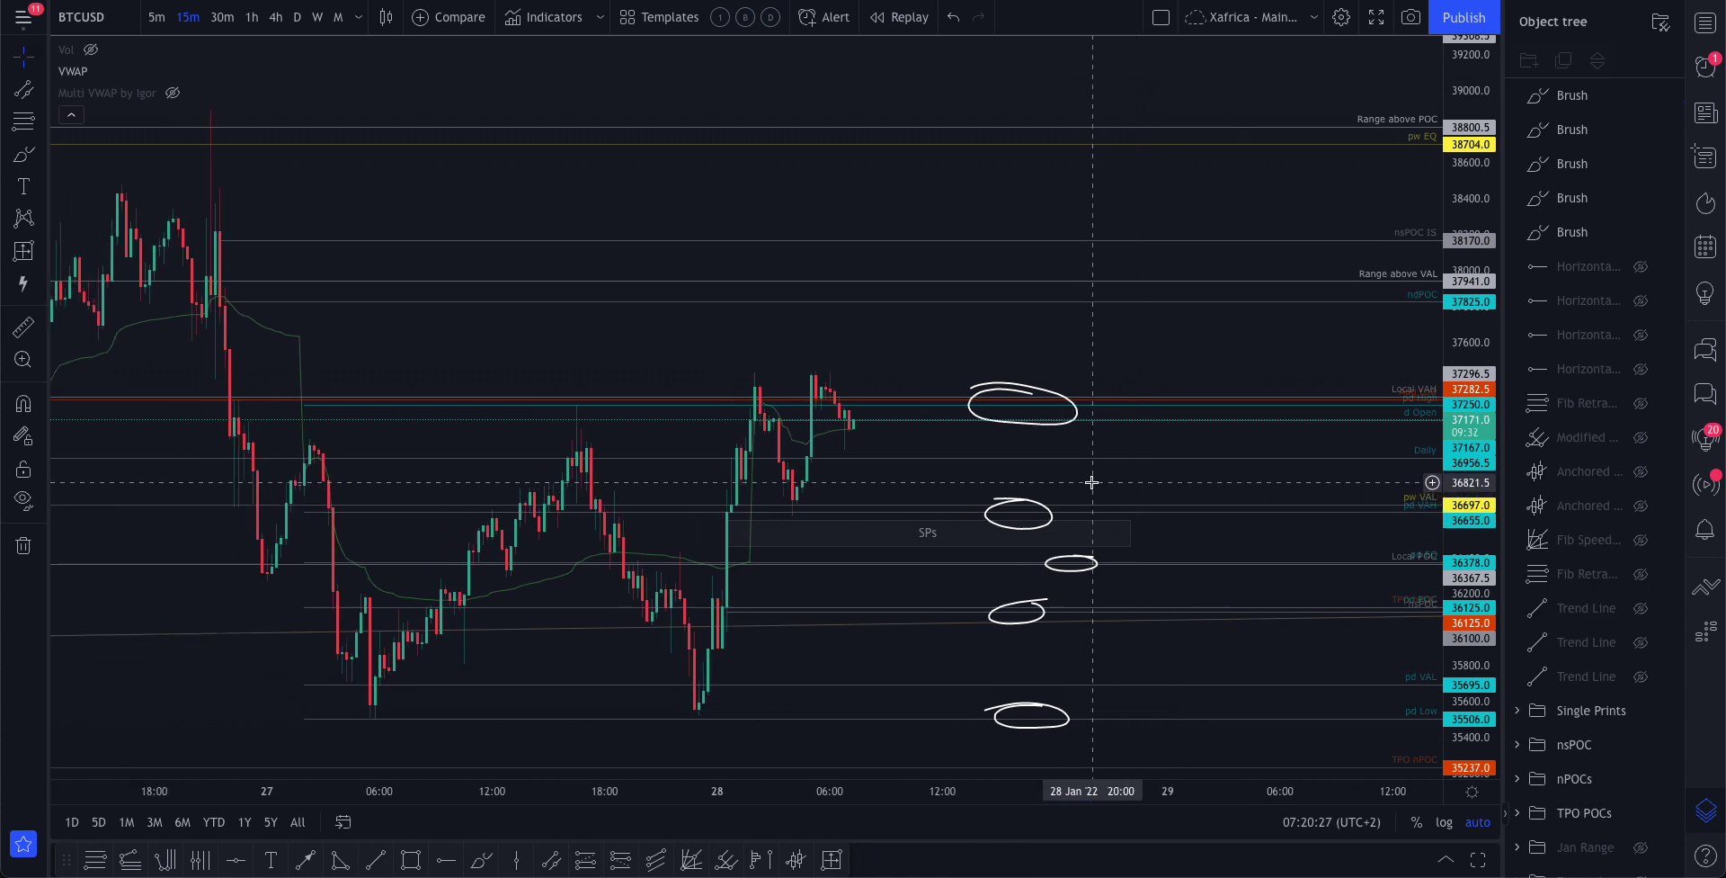
{"action": "scroll", "coordinate": [1093, 482], "scroll_direction": "down", "scroll_amount": 2}
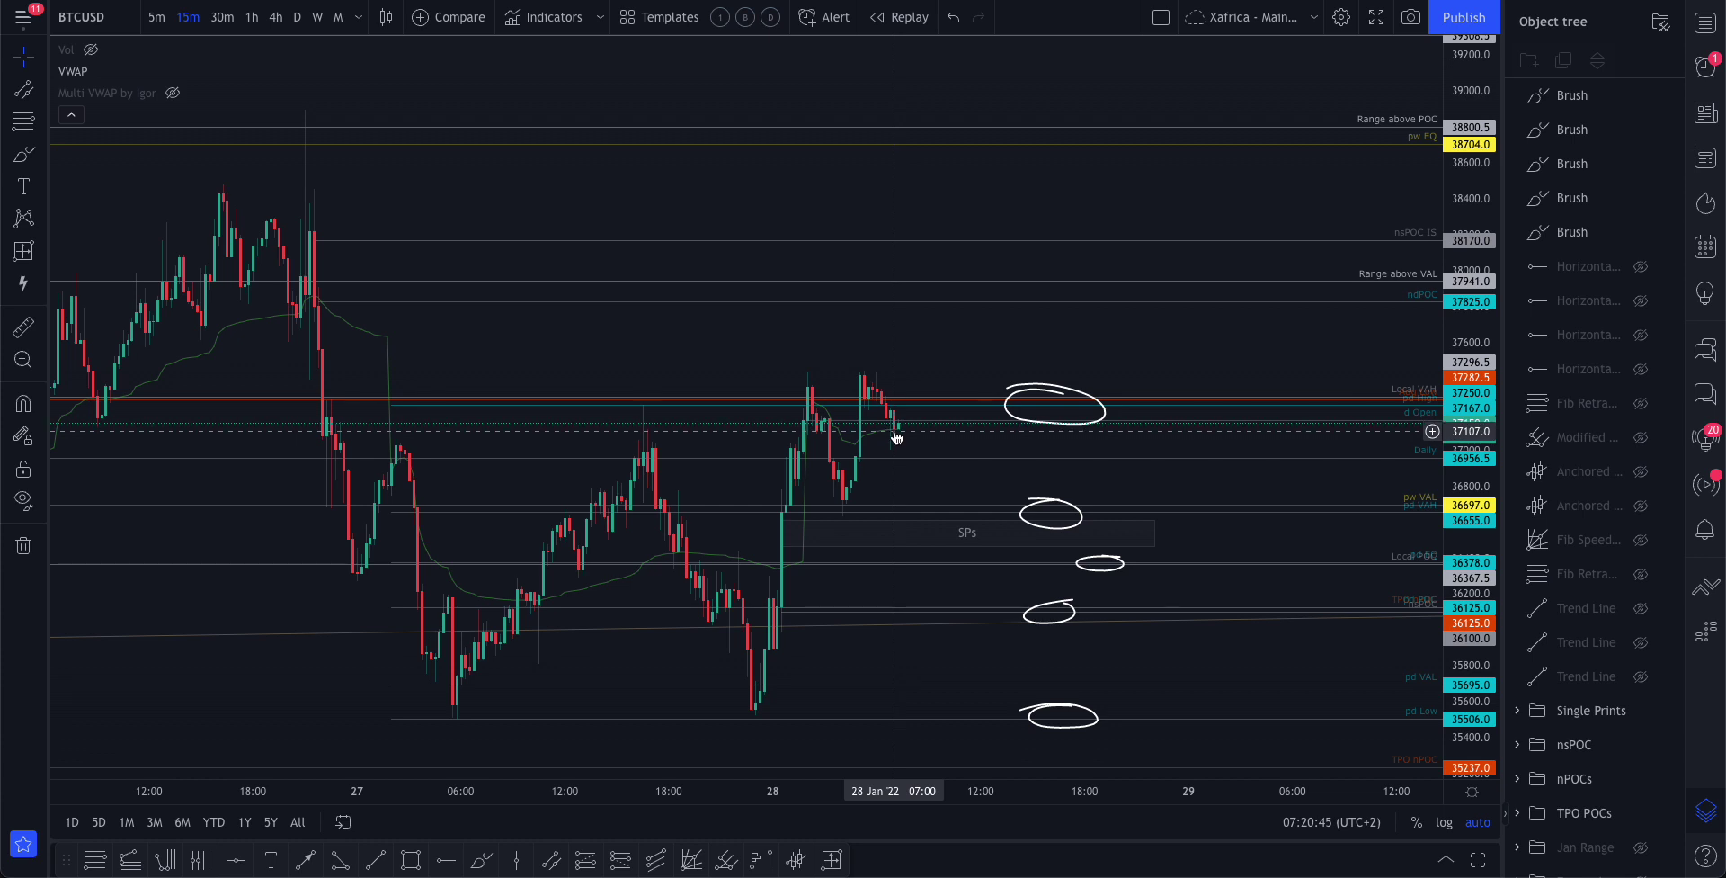
{"action": "scroll", "coordinate": [930, 441], "scroll_direction": "up", "scroll_amount": 4}
{"action": "scroll", "coordinate": [932, 446], "scroll_direction": "up", "scroll_amount": 2}
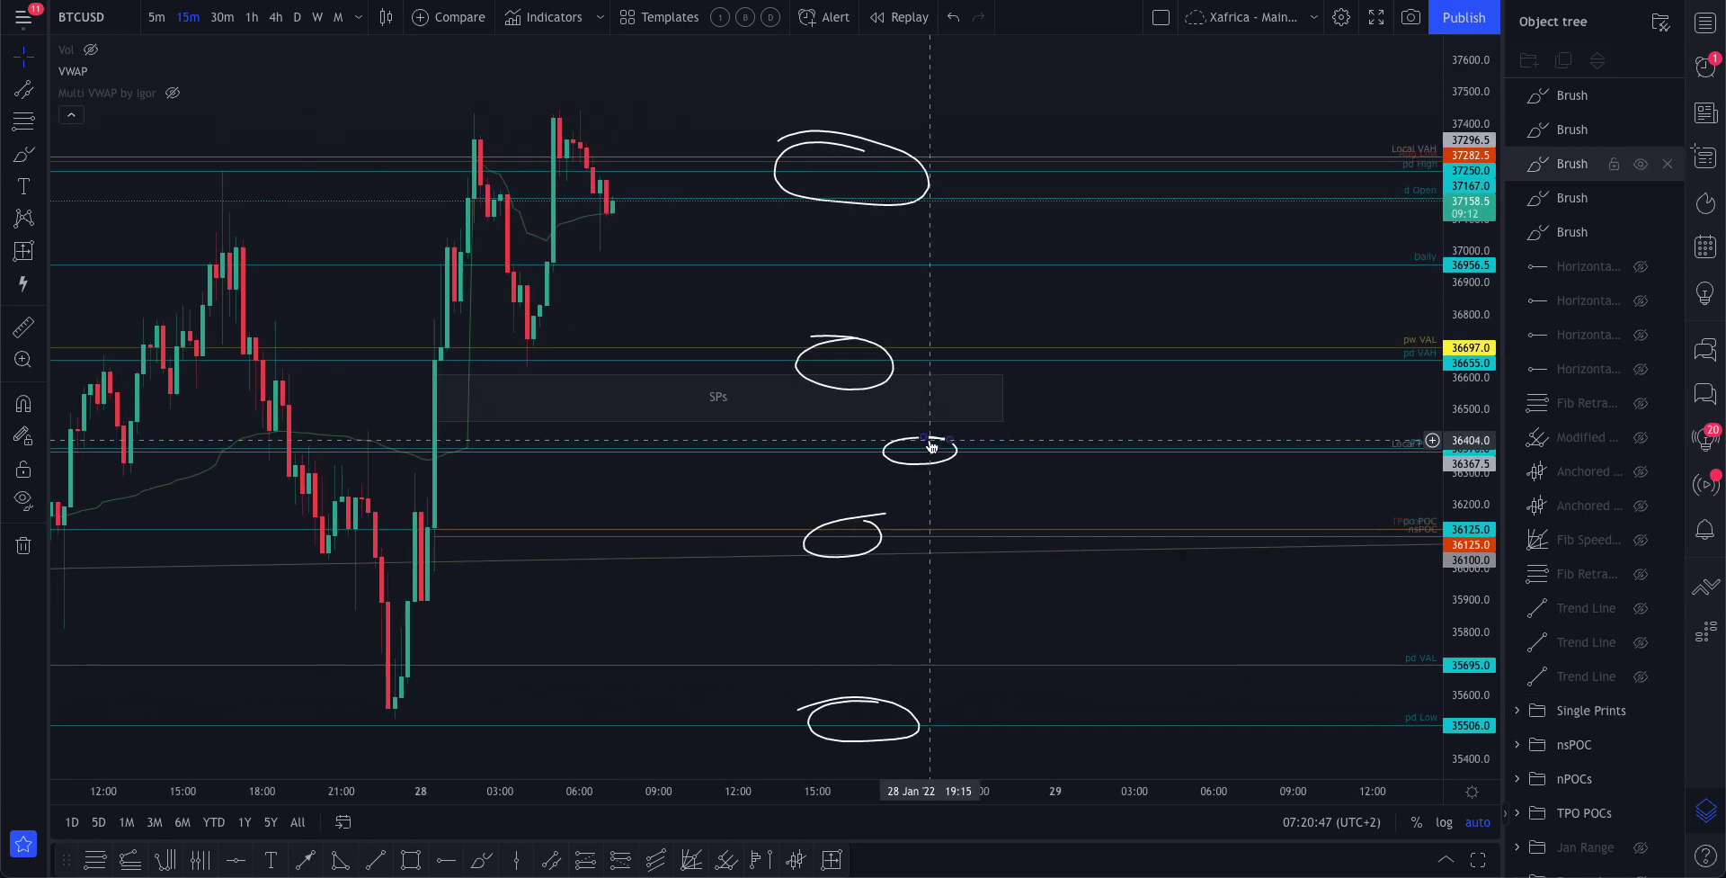